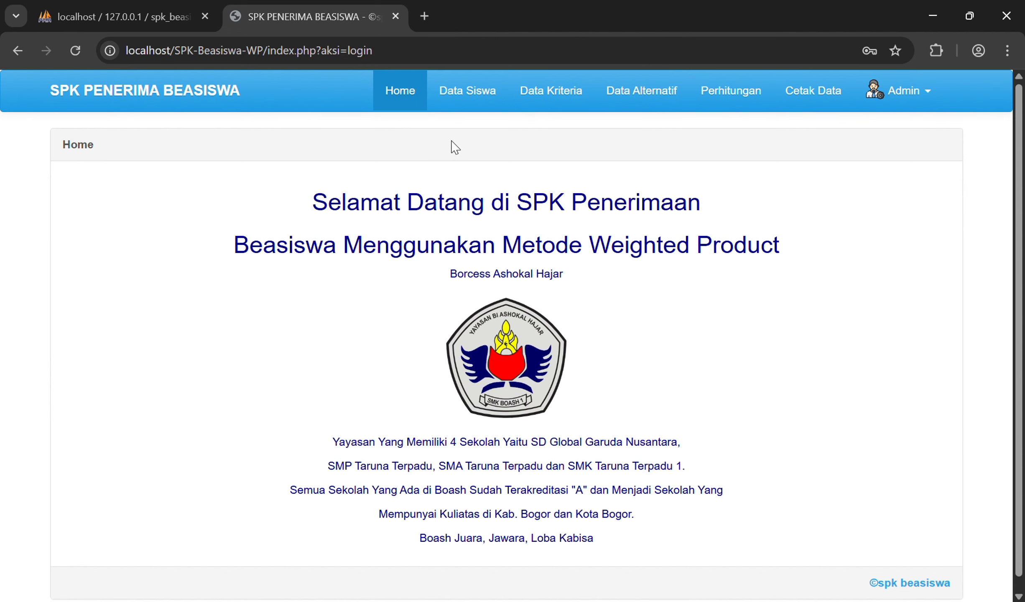
Step: Go to Data Siswa and bring up the blank Tambah Data Siswa form
click(472, 91)
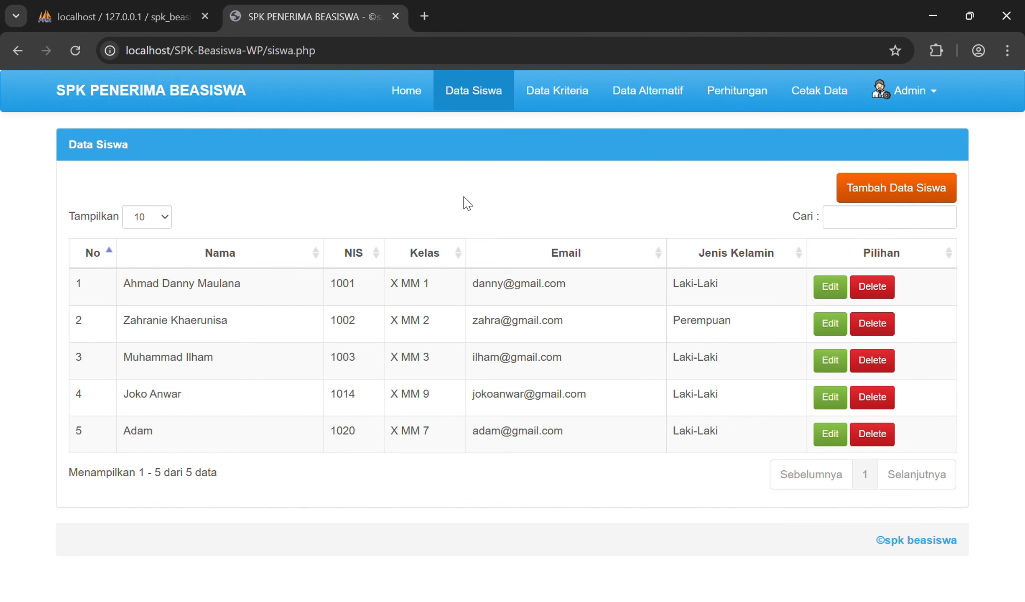
click(882, 191)
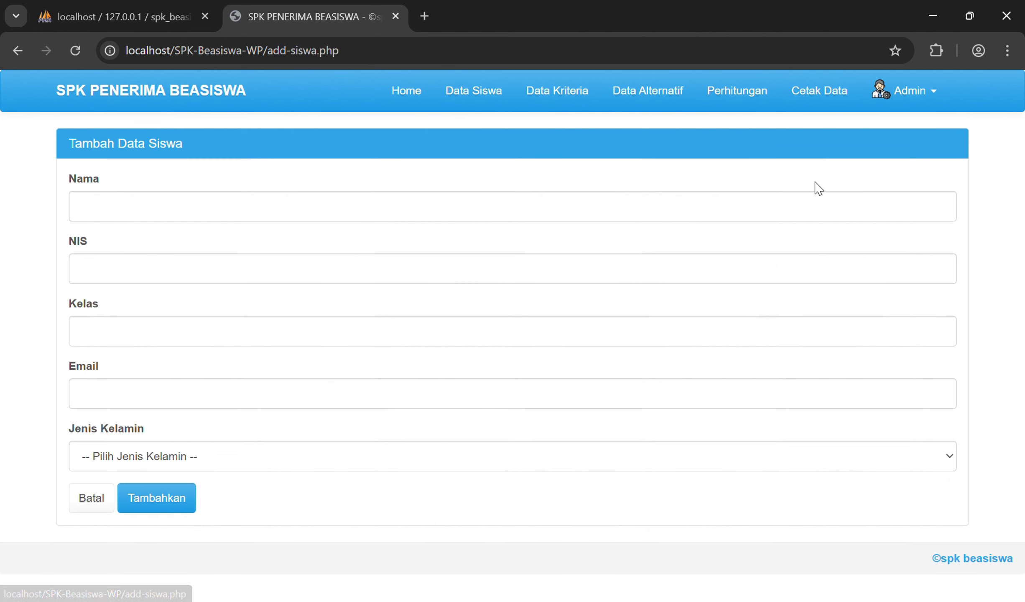
Step: Enter the new student's name, NIS 1023, class X MM 13 and e-mail address
click(310, 205)
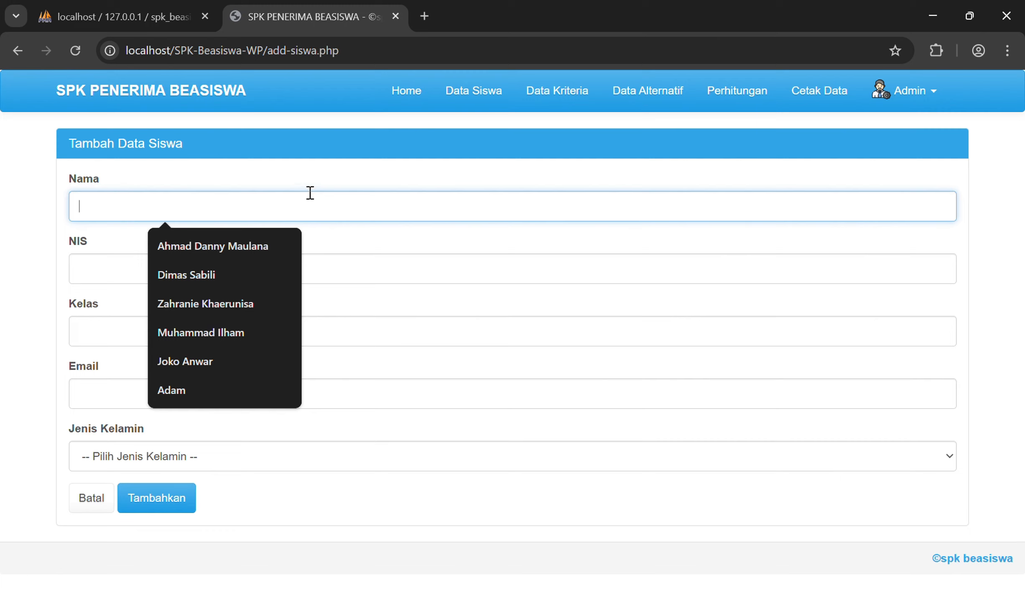
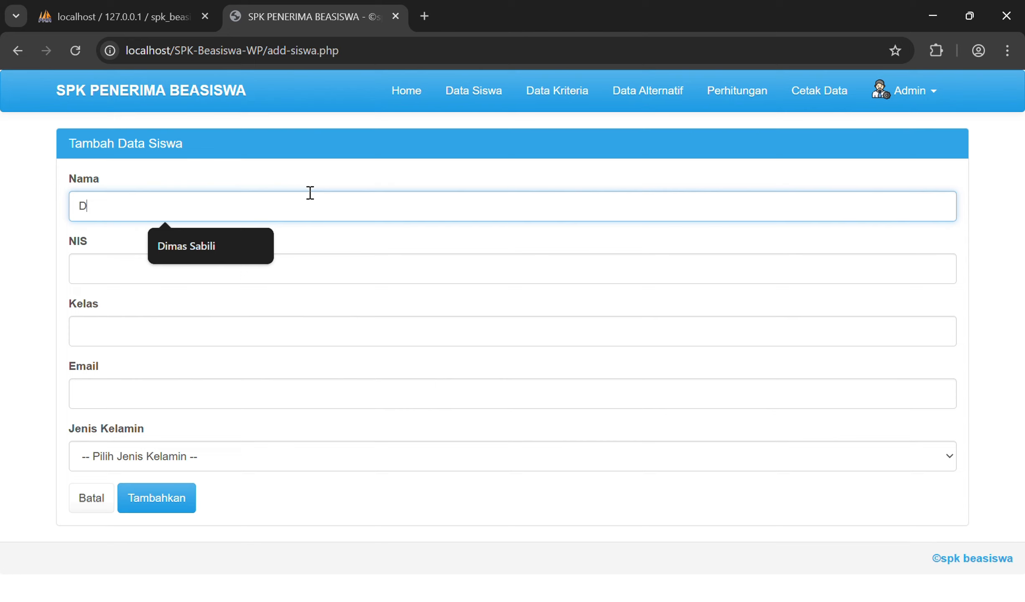
key(Tab)
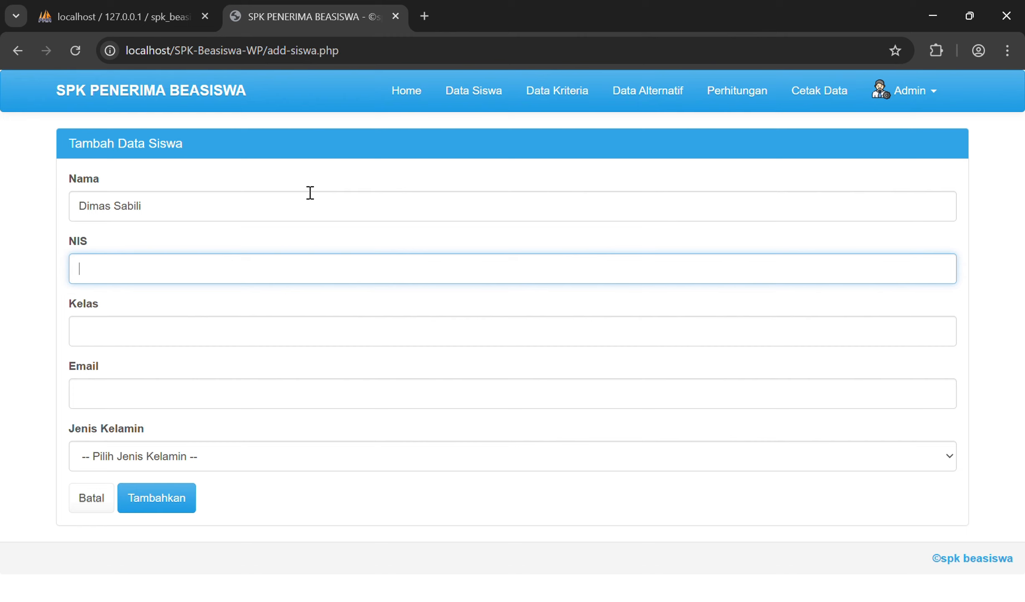
text(1023)
click(195, 334)
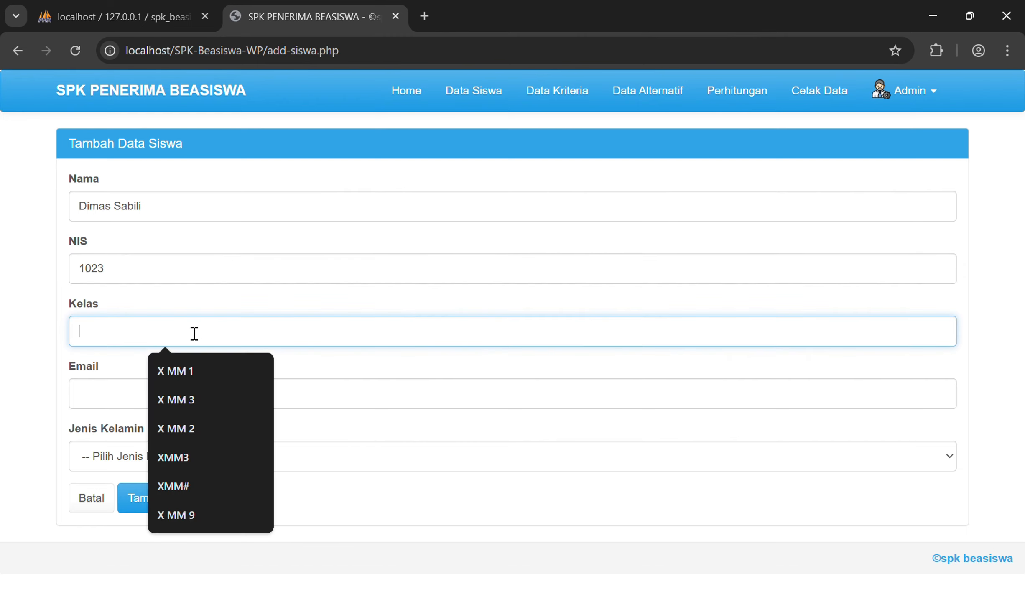
text(X MM)
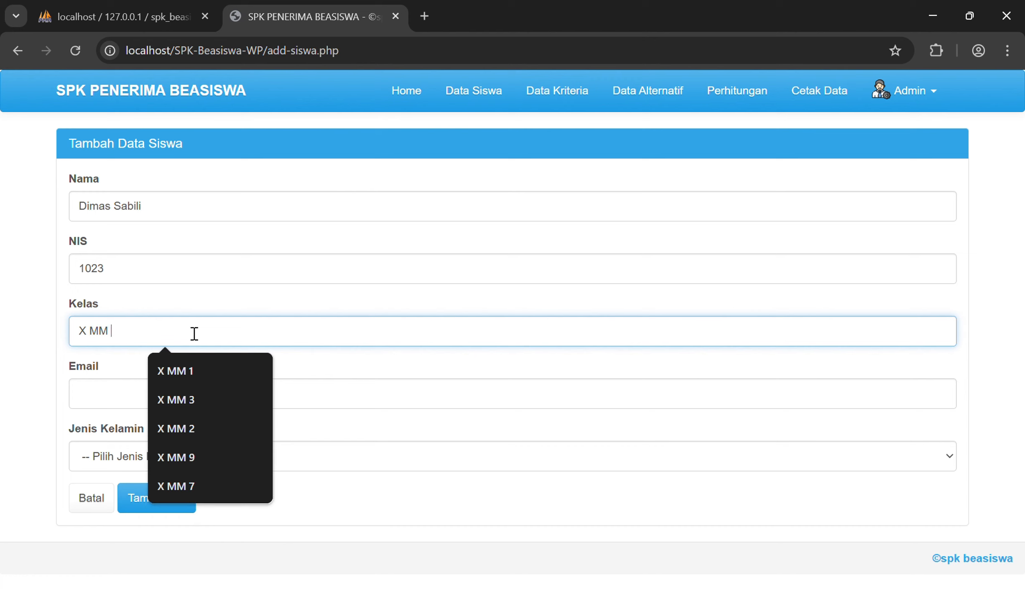
text( 13)
click(166, 404)
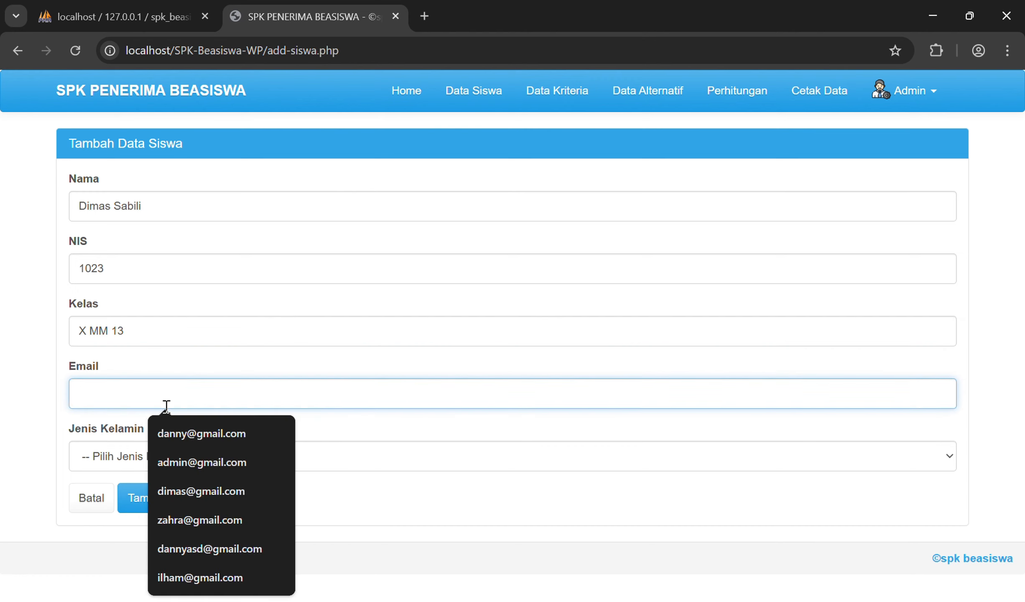
text(d)
key(BackSpace)
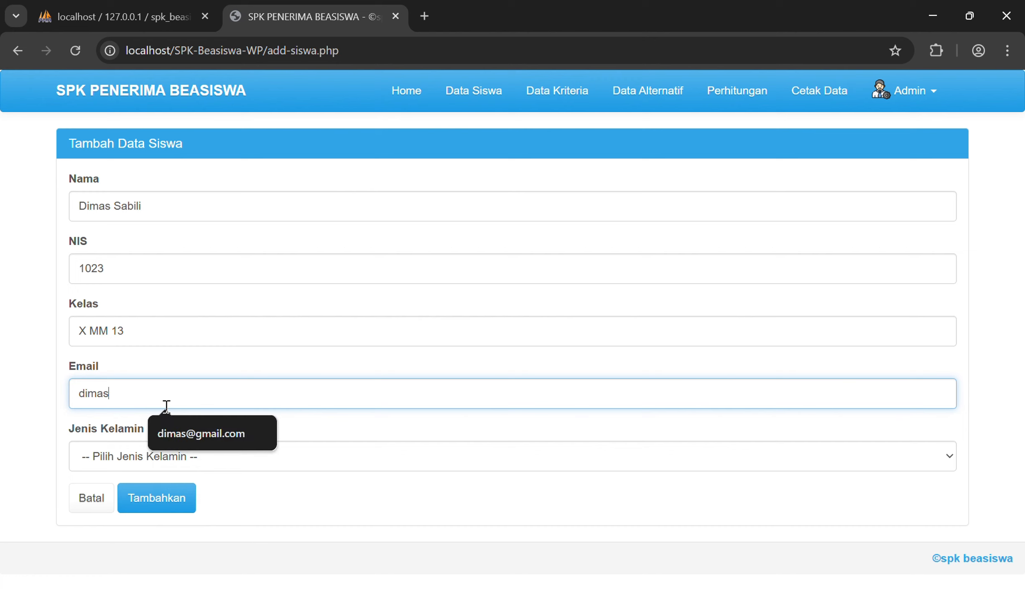
Step: Set Jenis Kelamin to Laki-Laki and submit the new student
key(Tab)
click(157, 455)
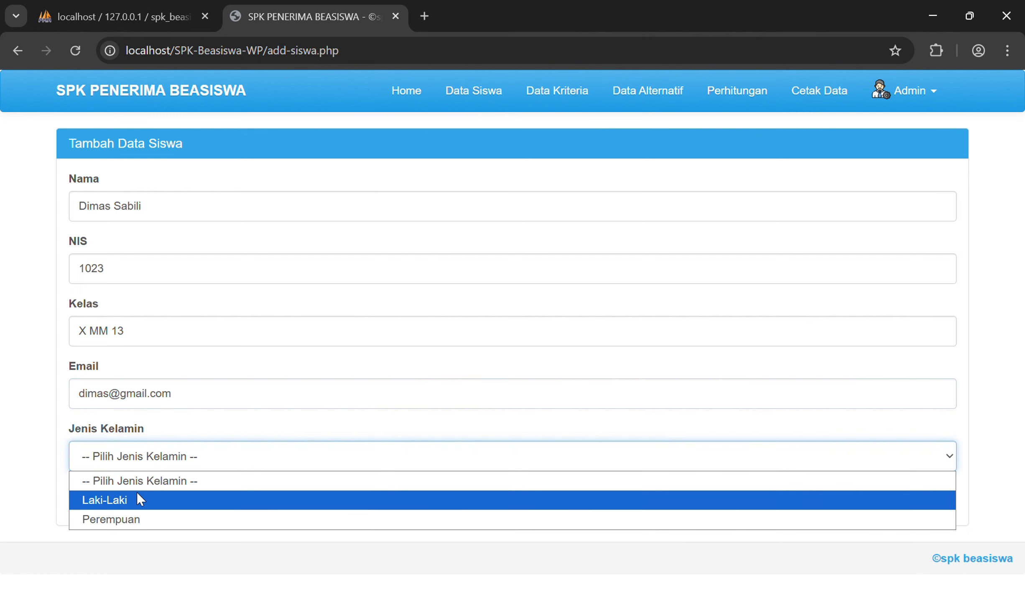
click(138, 503)
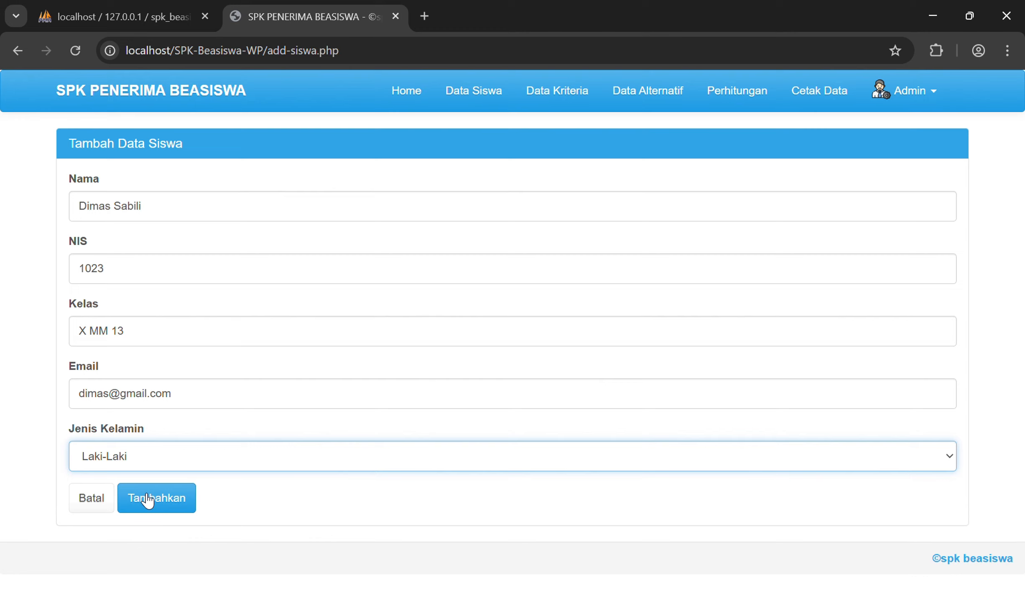
click(152, 498)
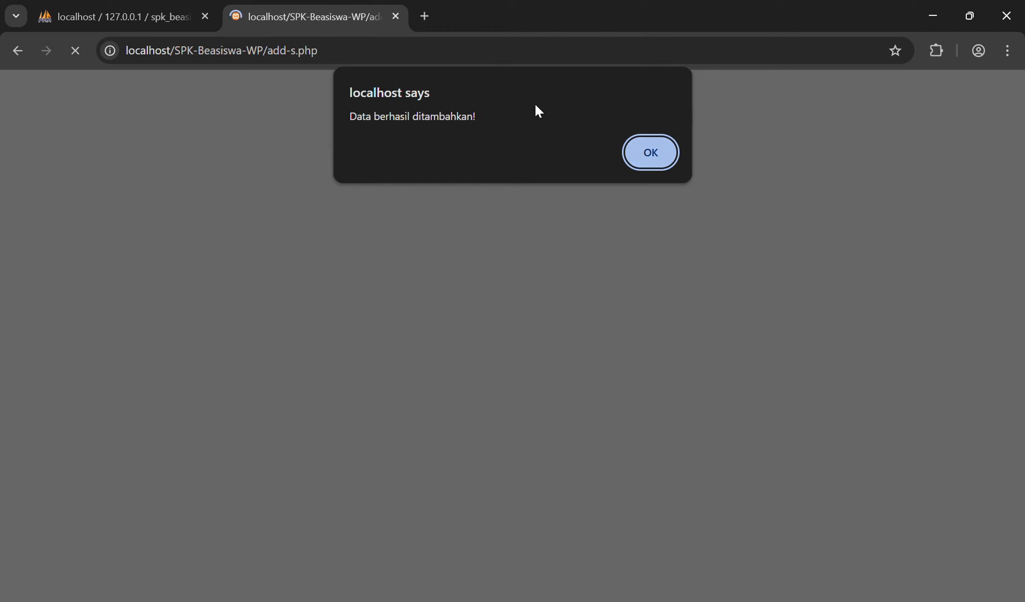
Step: Dismiss the success alert and sort the student list by Nama, descending then back to ascending
click(653, 150)
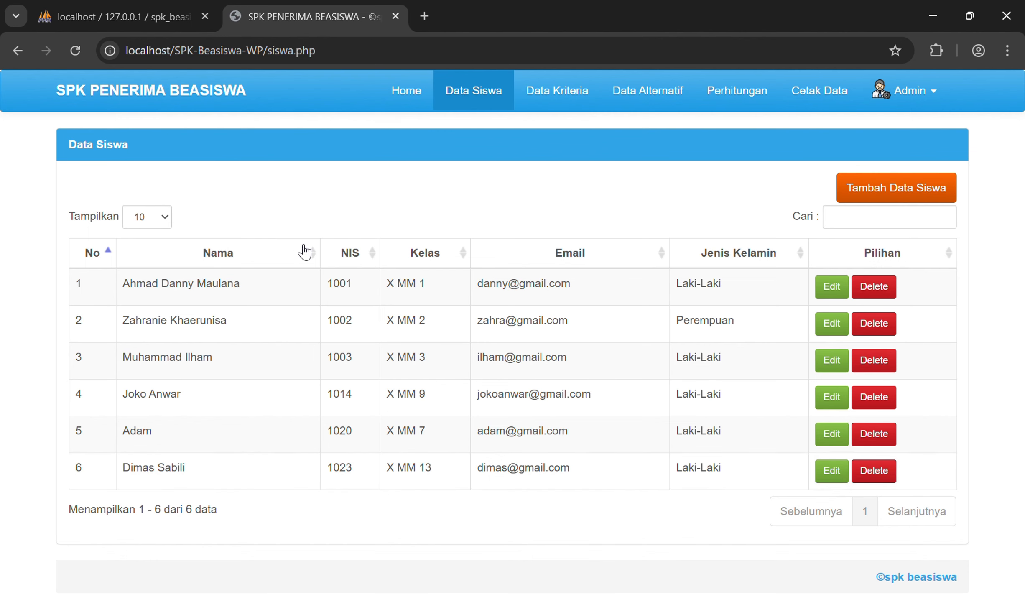
click(314, 256)
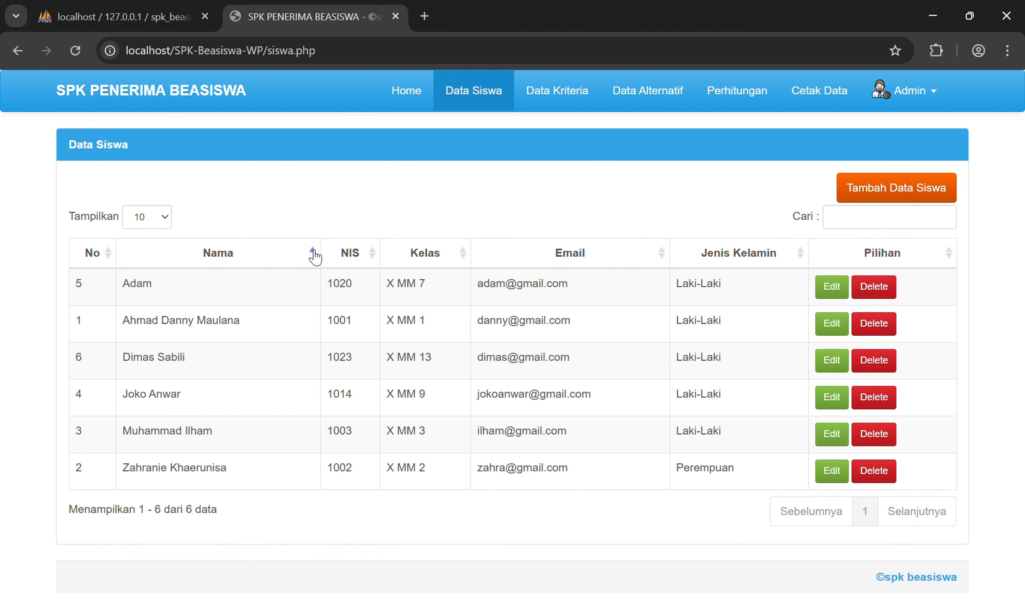
click(315, 256)
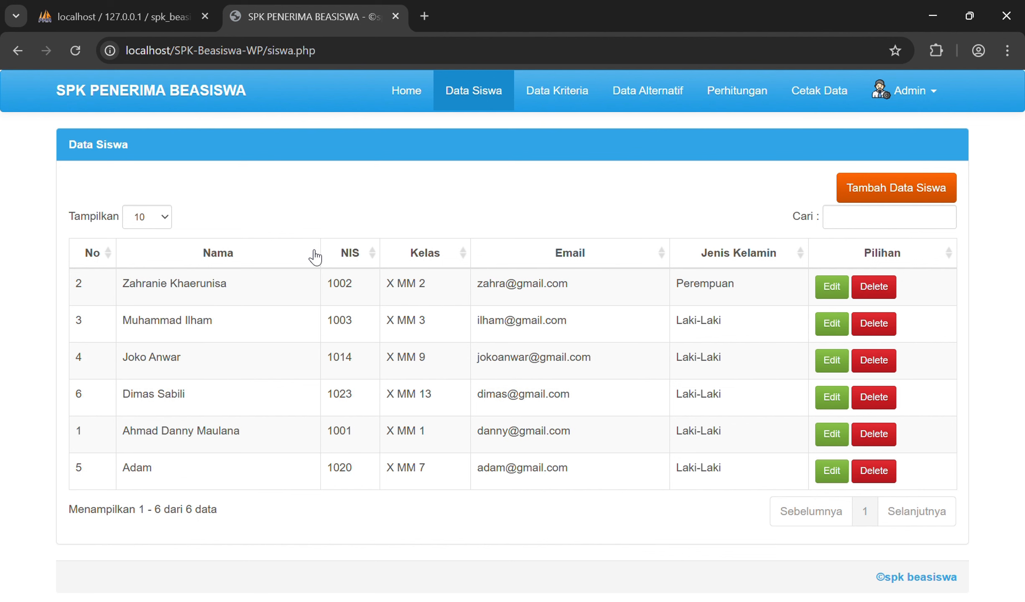
click(314, 256)
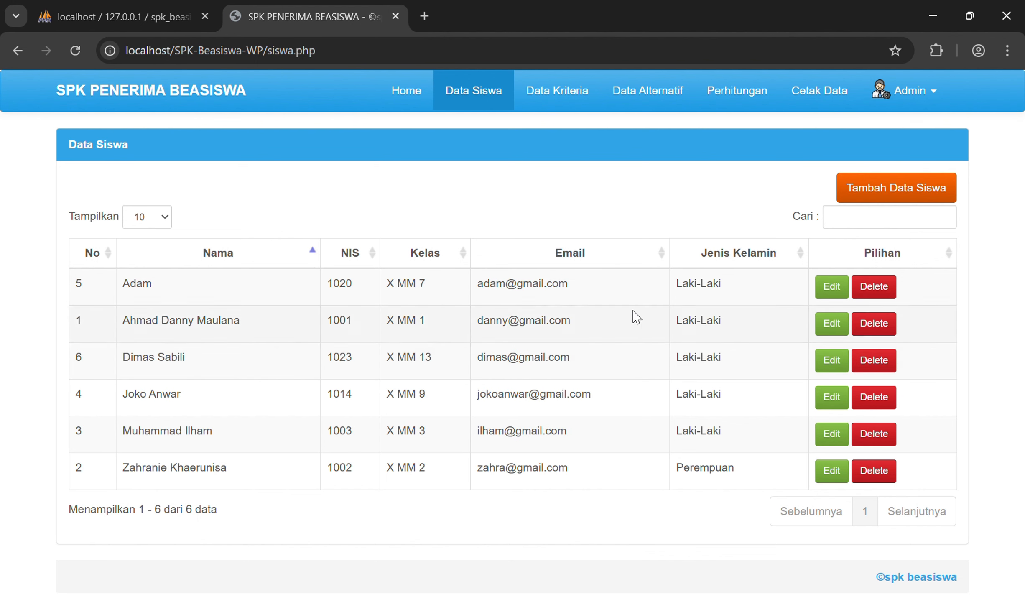
Step: Filter the list by the new student's name in Cari, then clear the search
click(846, 219)
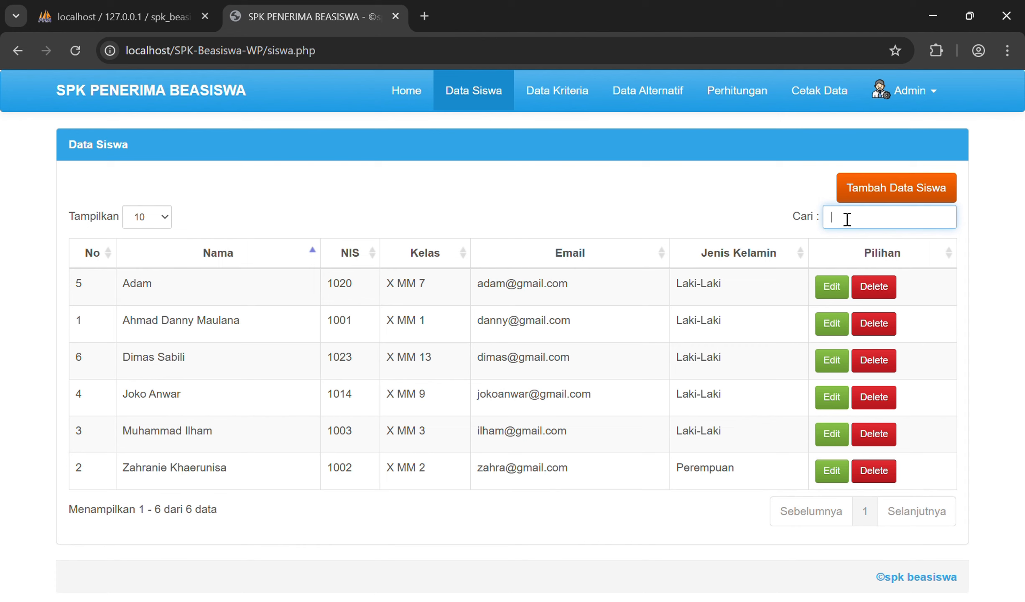
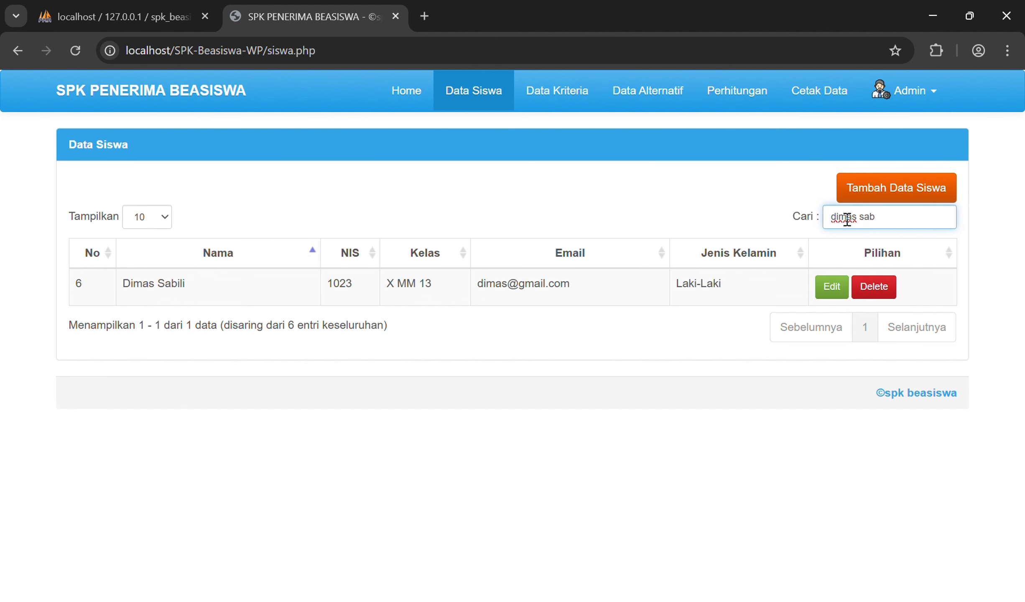
key(ctrl+a)
key(BackSpace)
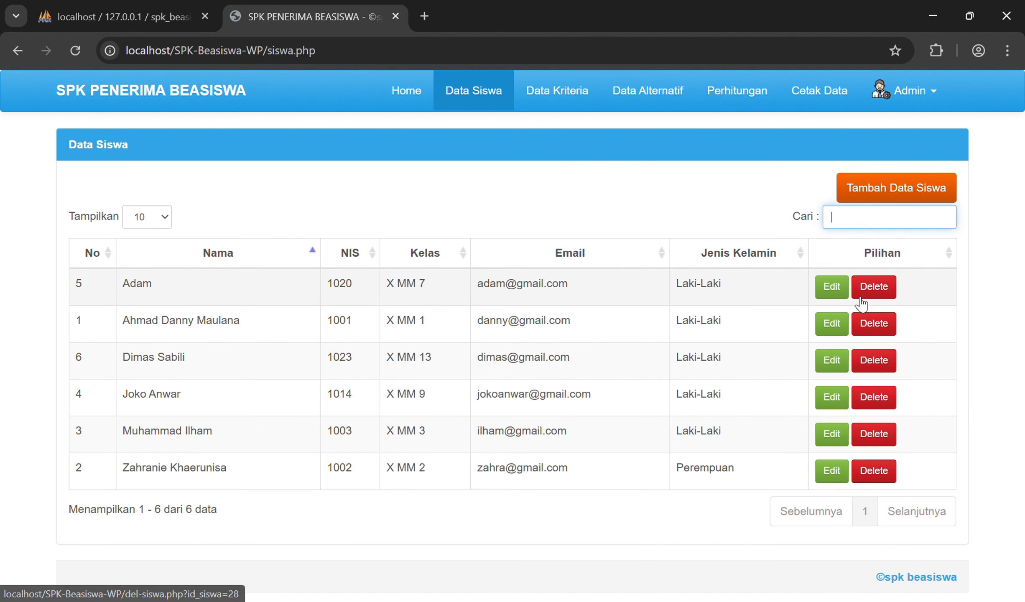
Step: Edit student NIS 1020: append a surname to the name, change class to X MM 2, and save
click(825, 293)
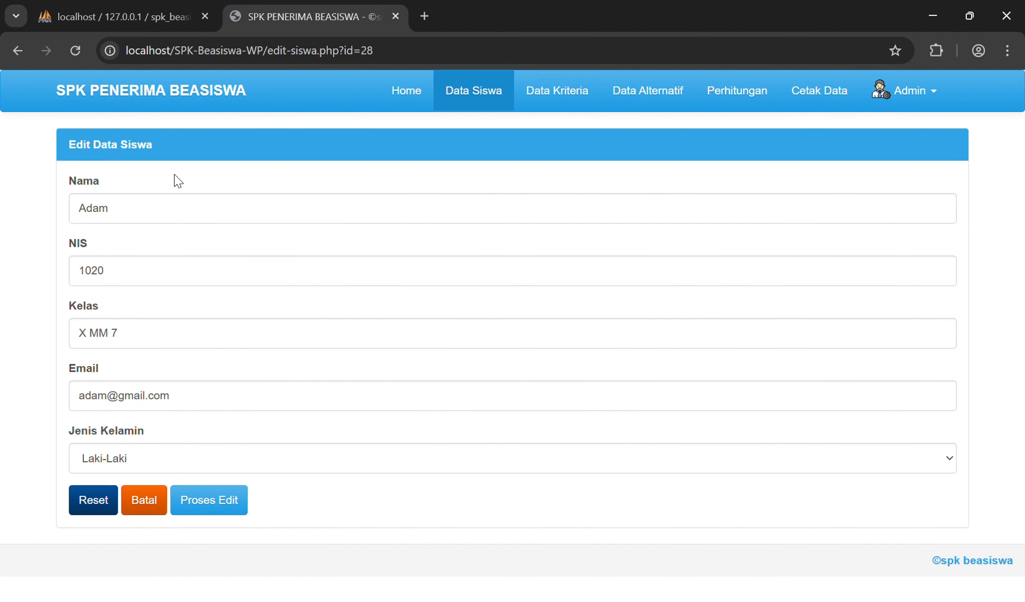
click(132, 203)
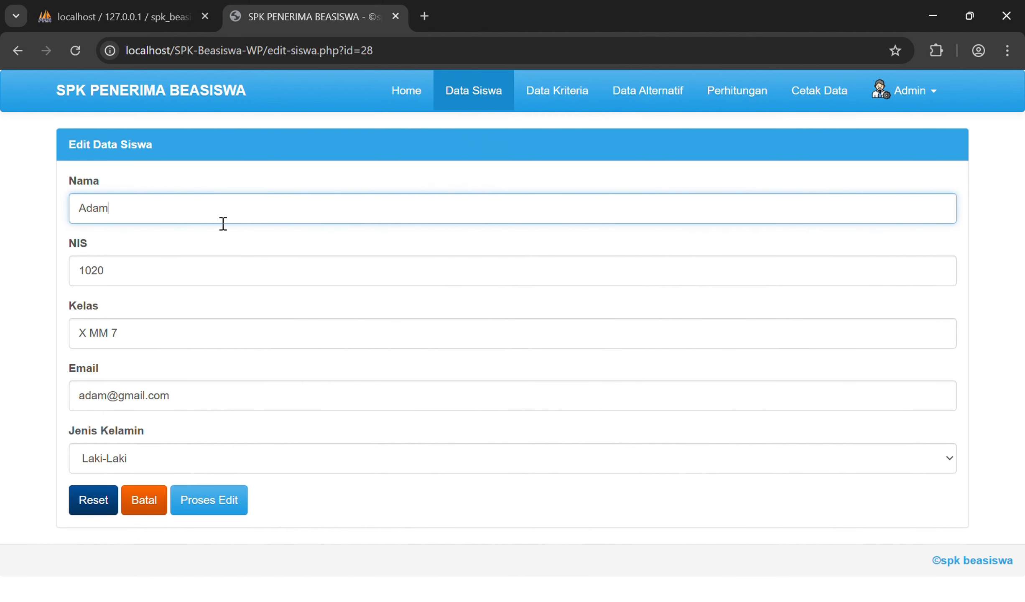
text(Saputra)
click(135, 327)
text(2)
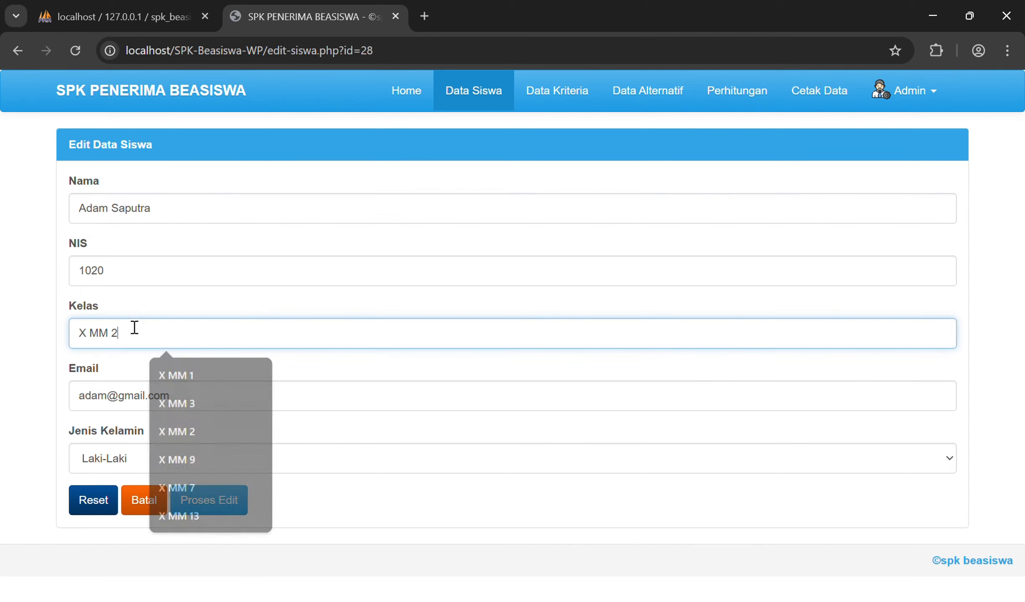
click(204, 504)
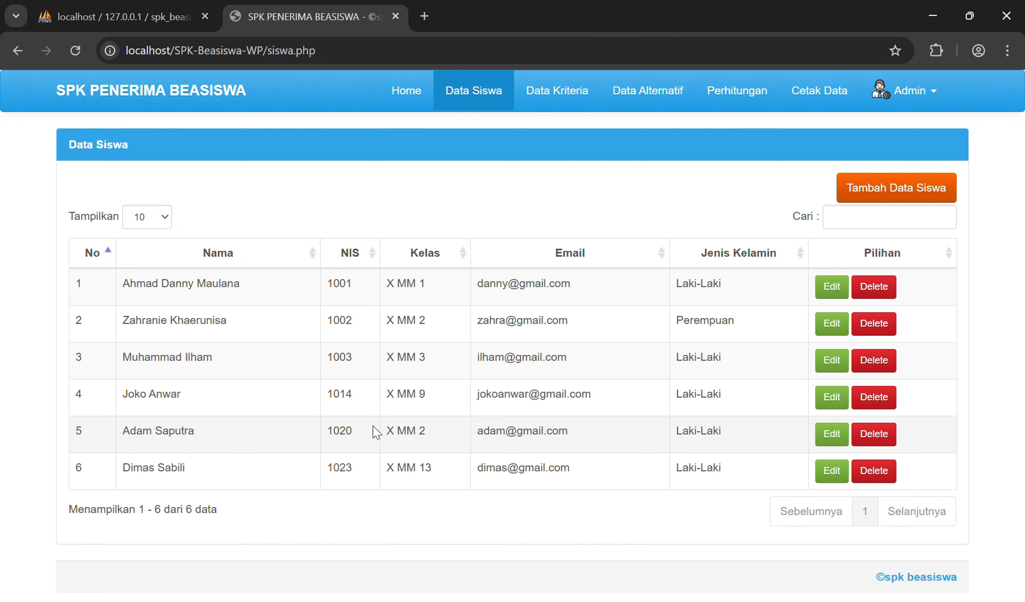
Step: Delete the NIS 1023 student from the Data Siswa list and confirm the removal
drag(131, 431, 432, 433)
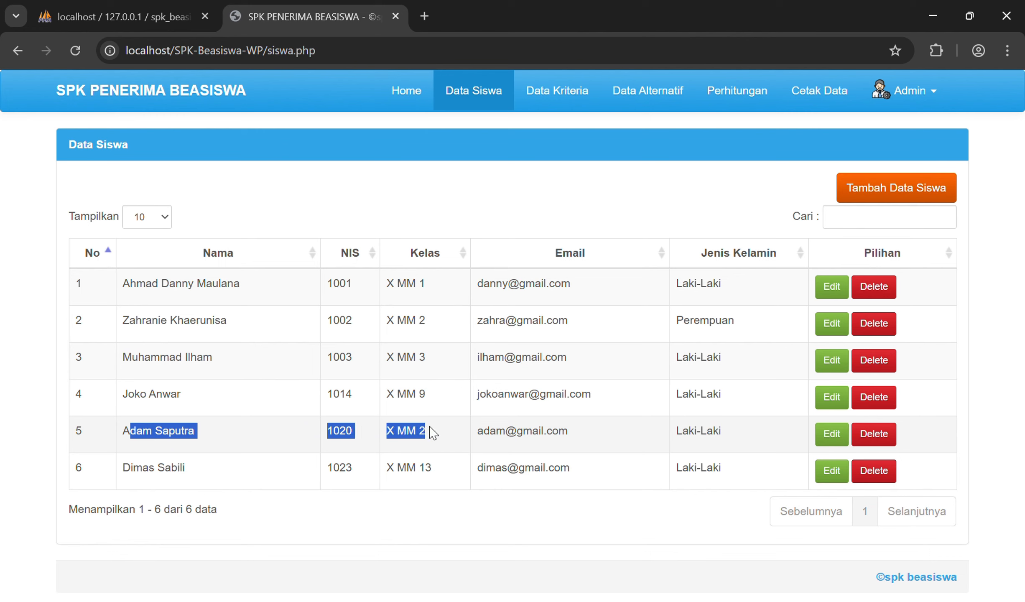
click(692, 437)
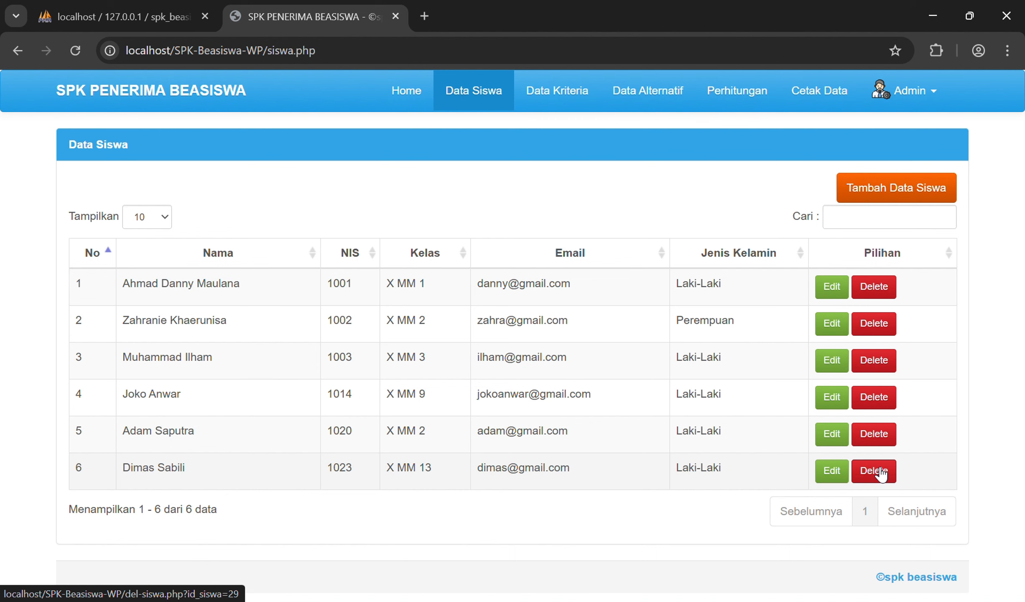
click(881, 474)
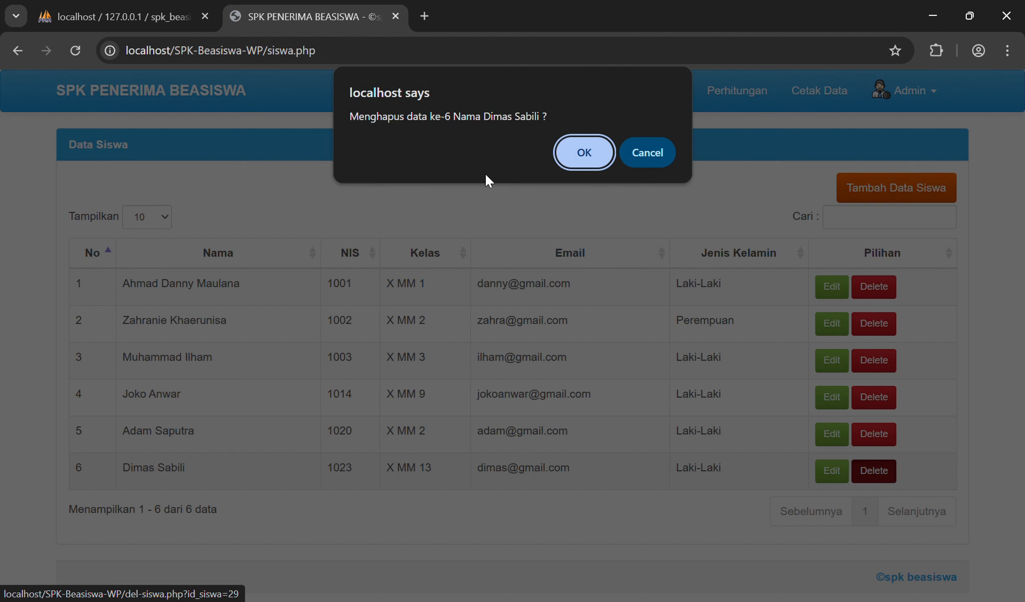
click(584, 157)
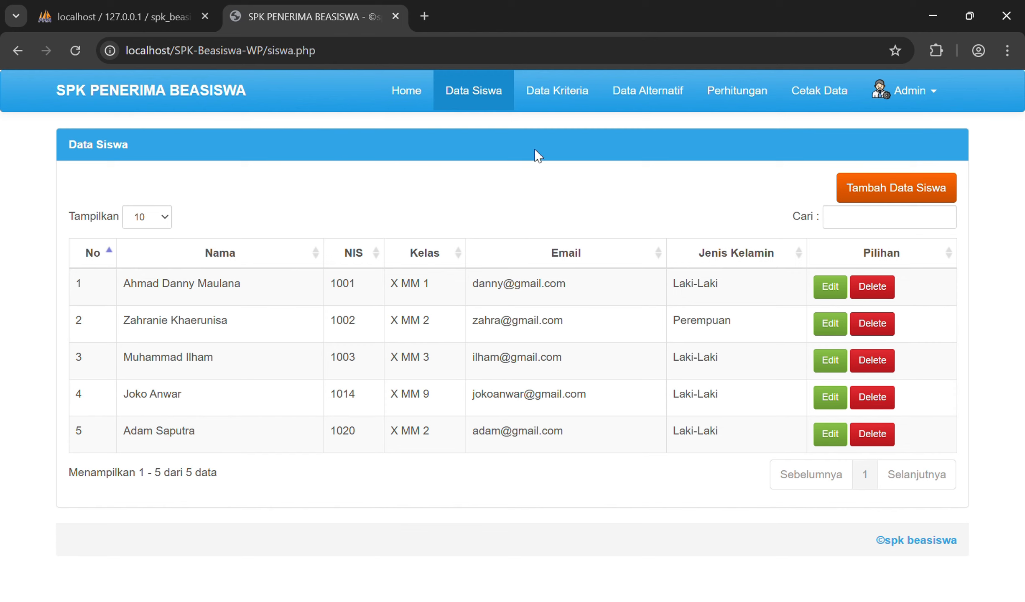
Step: Open the Data Kriteria table and start editing criterion C2 Kondisi Rumah
click(540, 99)
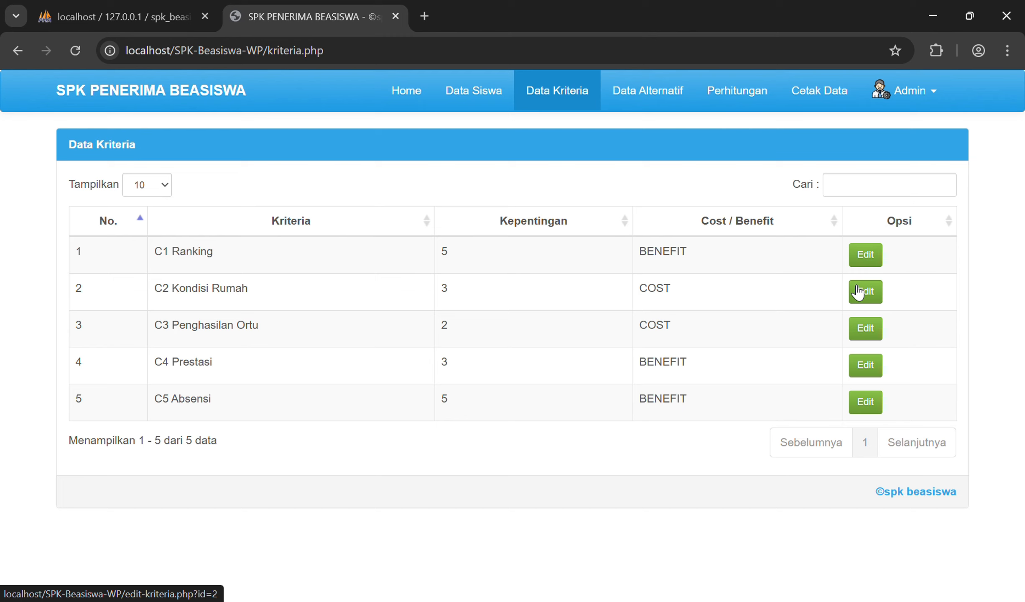
click(865, 291)
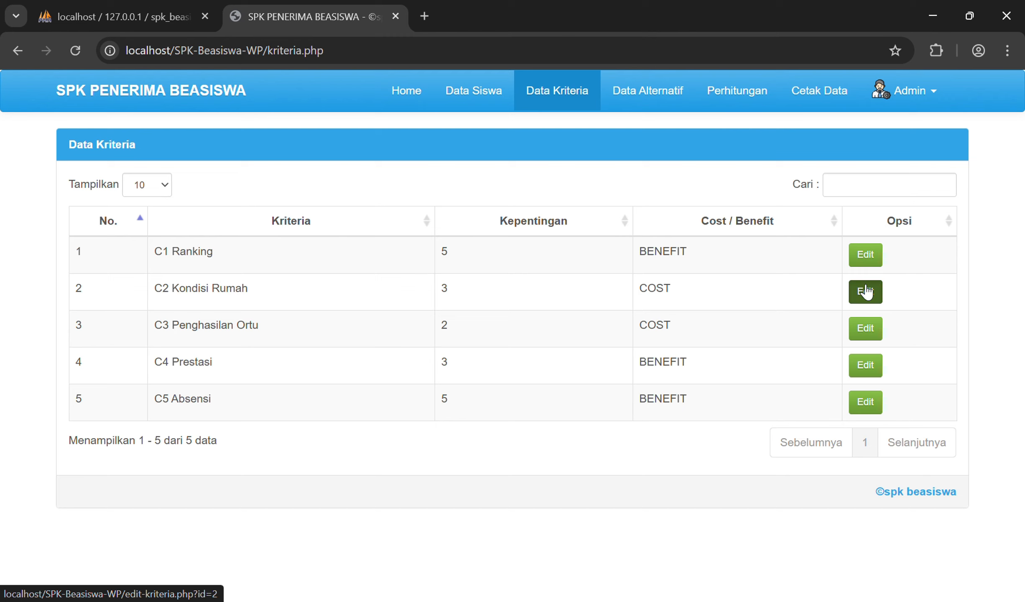
Step: Rename C2 to Kondisi Kendaraan, set importance to 2 (tidak penting), keep Cost, and save
click(384, 200)
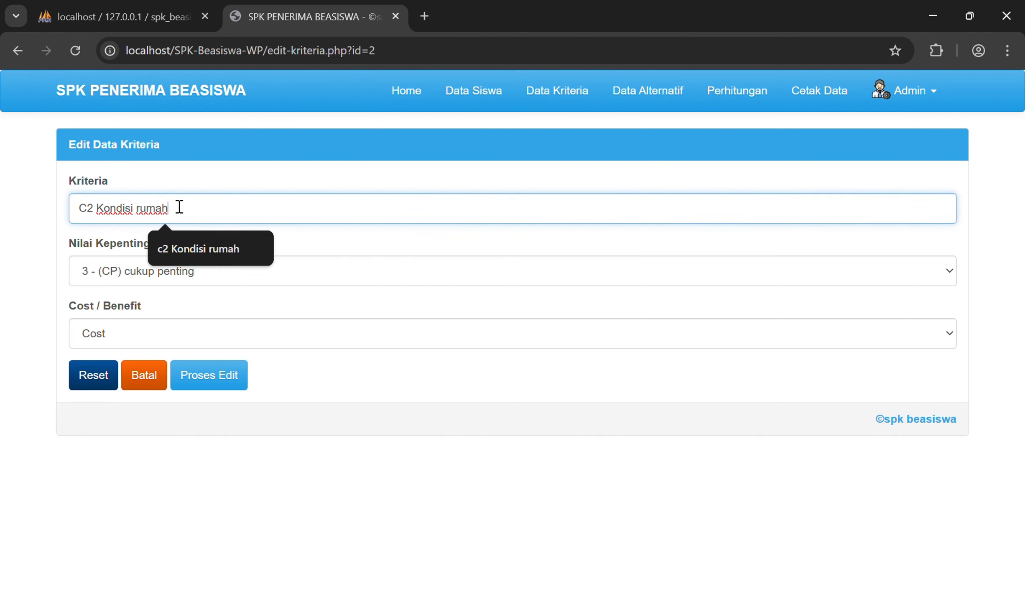
drag(172, 206, 136, 212)
text(kendaraan)
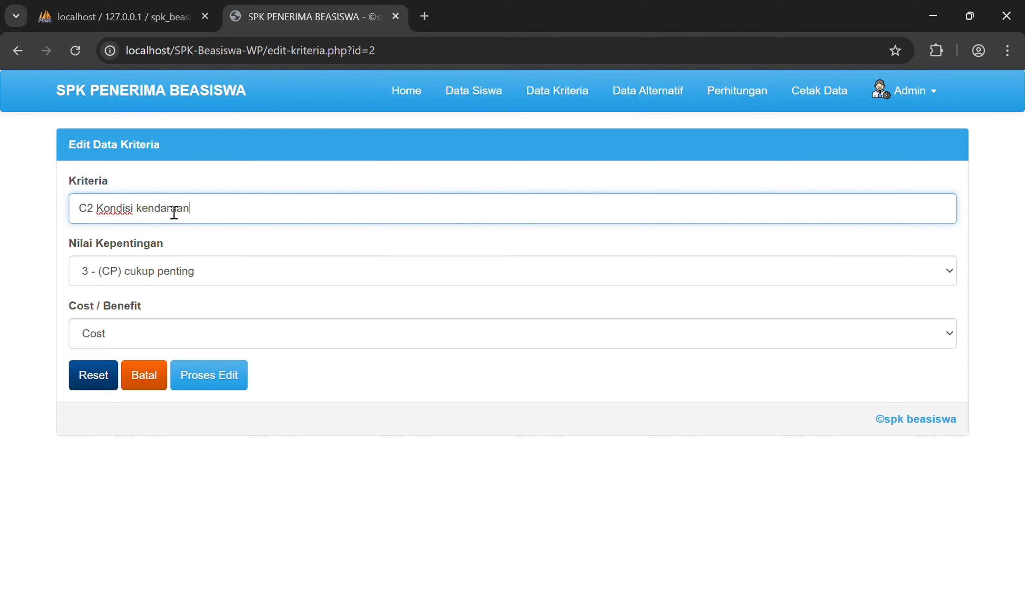
click(185, 269)
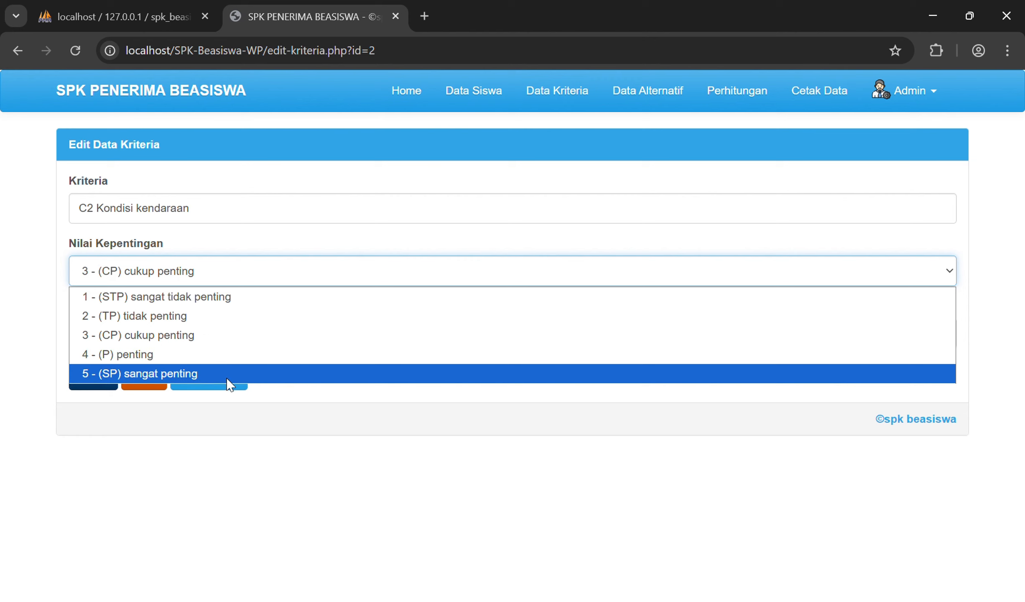
click(202, 324)
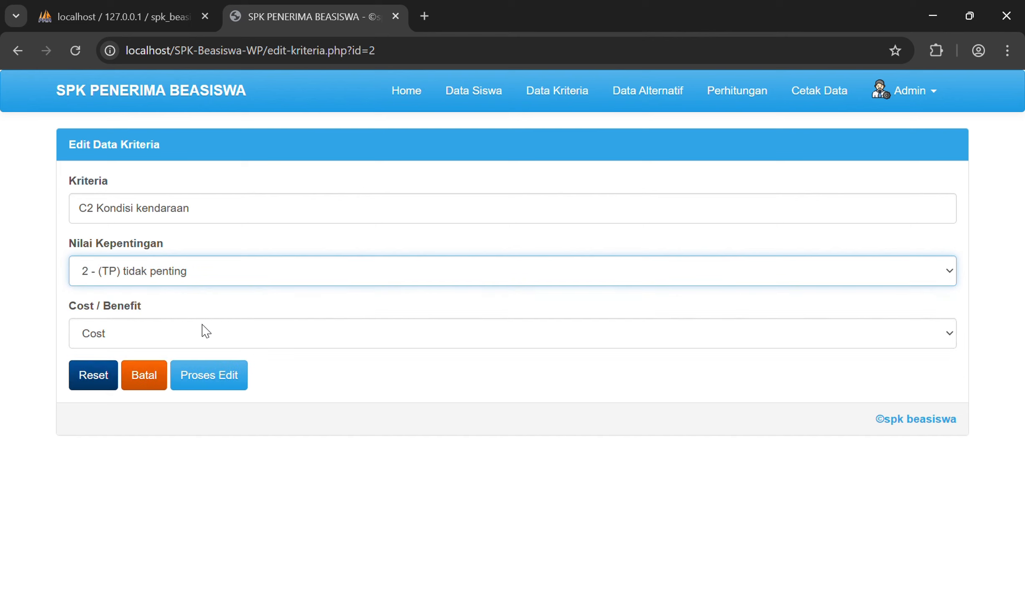
click(164, 337)
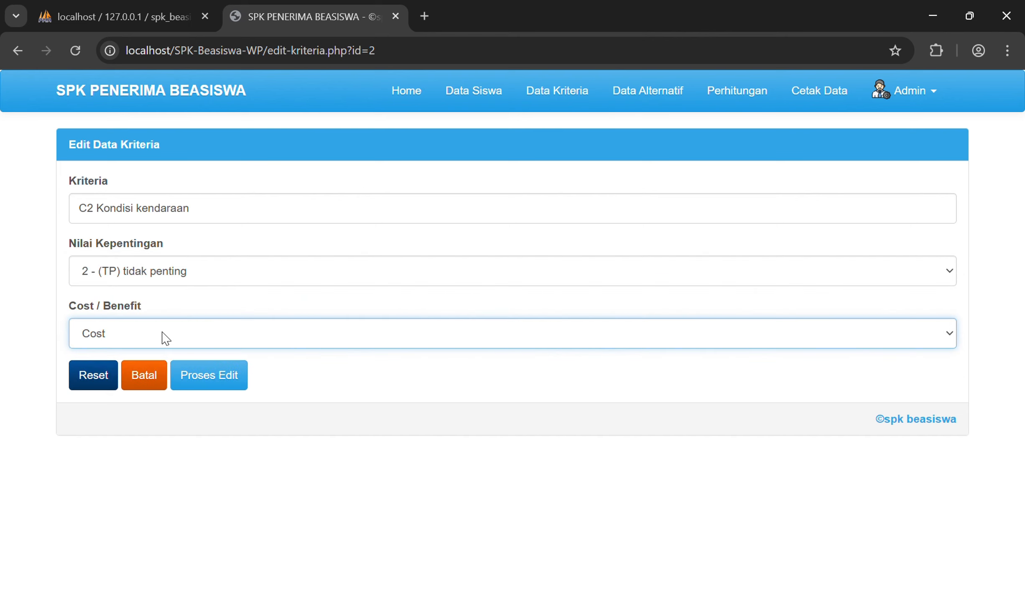
click(250, 333)
click(232, 332)
click(199, 371)
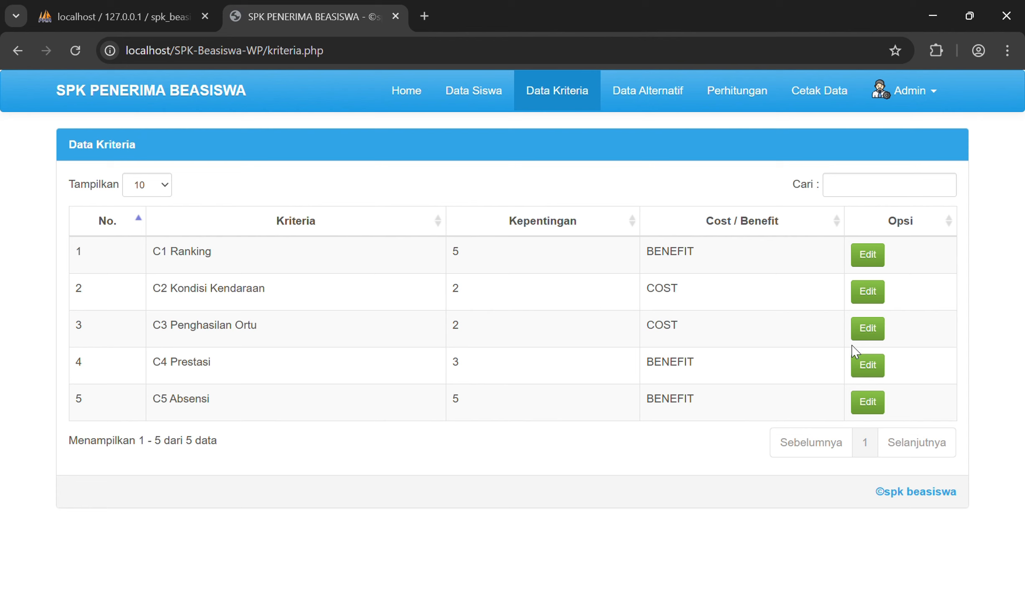
Step: Reopen C2 and cancel, then resubmit criterion C1 Ranking without changes
click(868, 291)
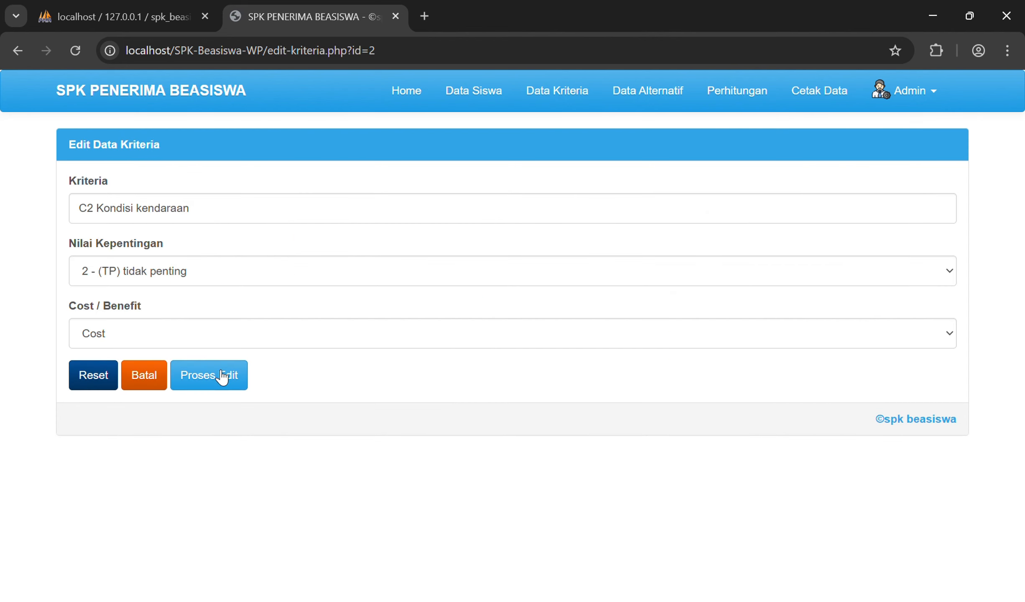
click(143, 387)
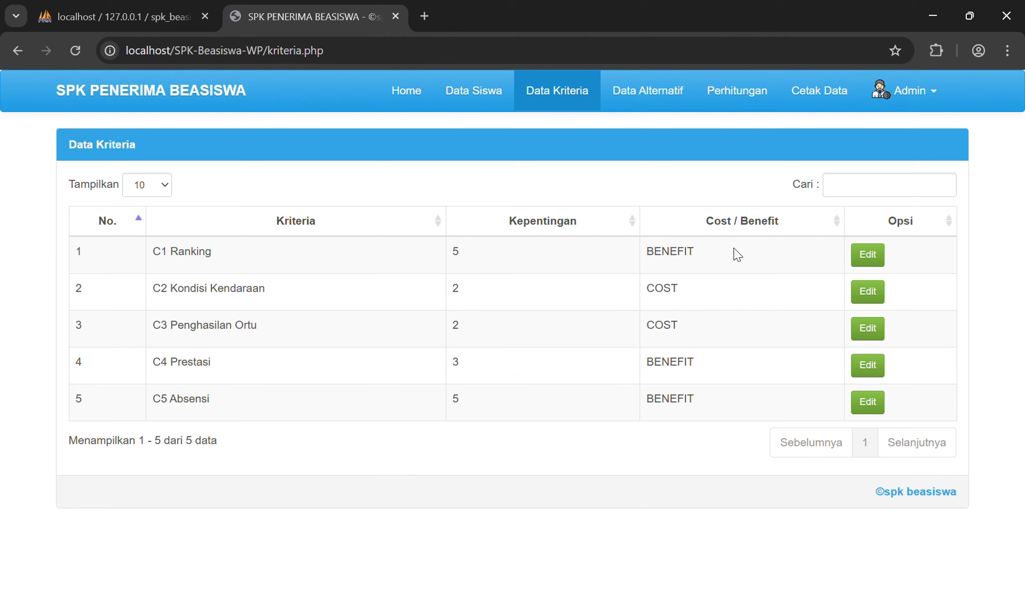
click(877, 262)
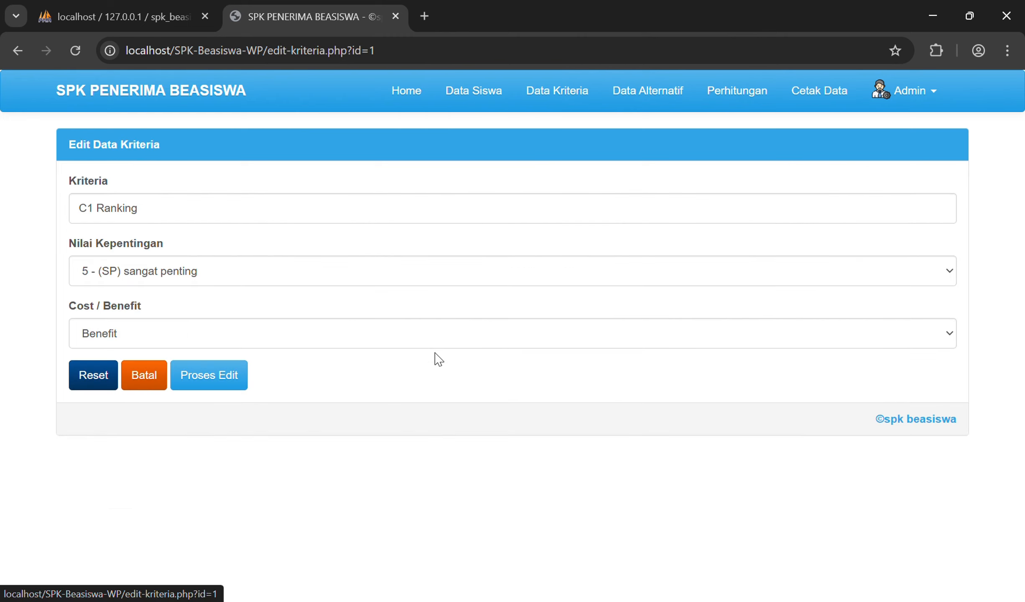
click(226, 374)
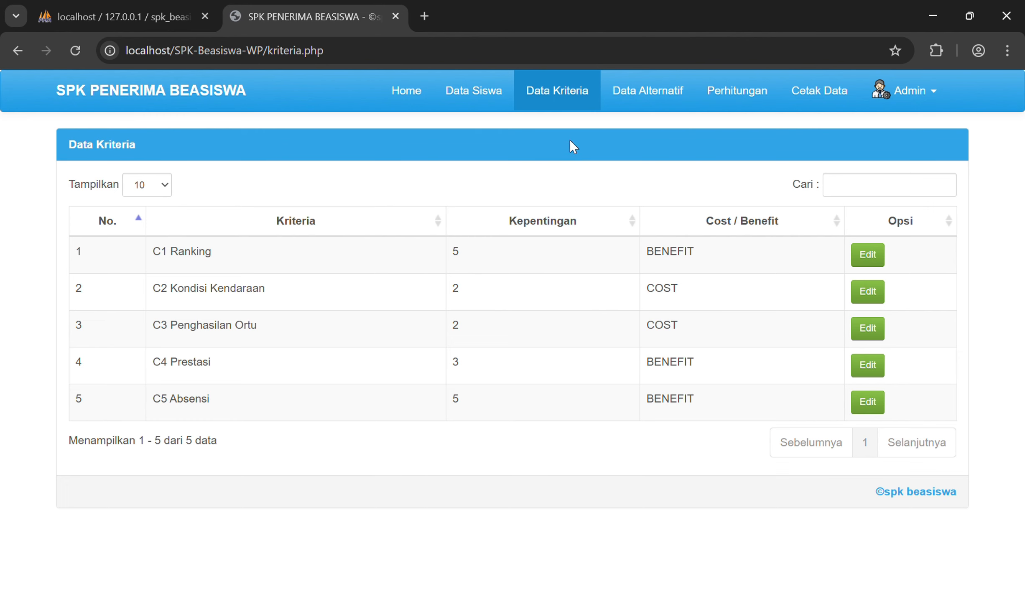
Step: Go to Data Alternatif and bring up the blank Tambah Data Alternatif form
click(624, 91)
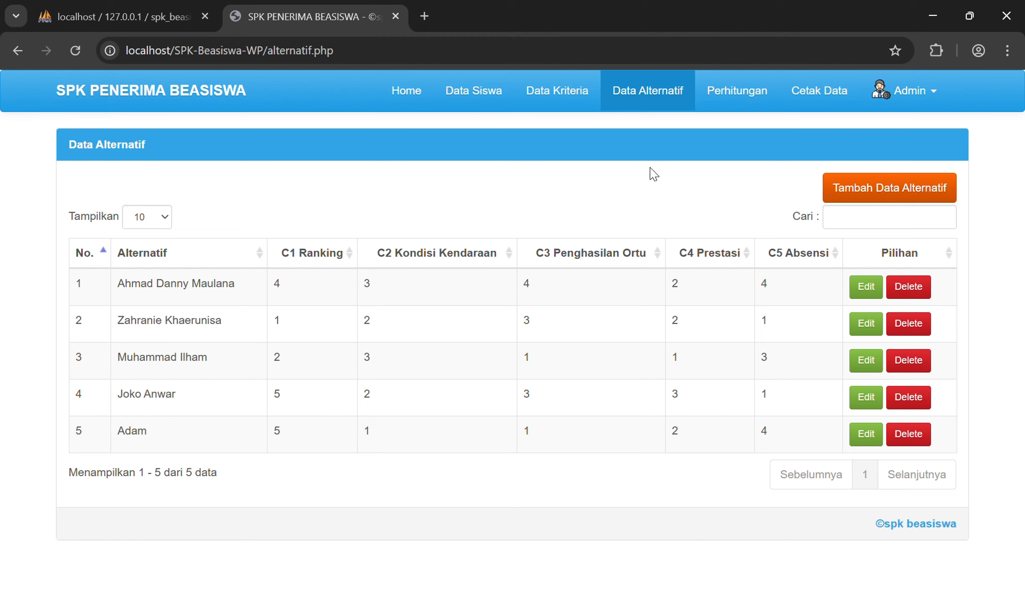
click(863, 188)
Step: Enter the candidate's name with C1 Ranking 5 and C2 Kondisi Kendaraan 1
click(242, 205)
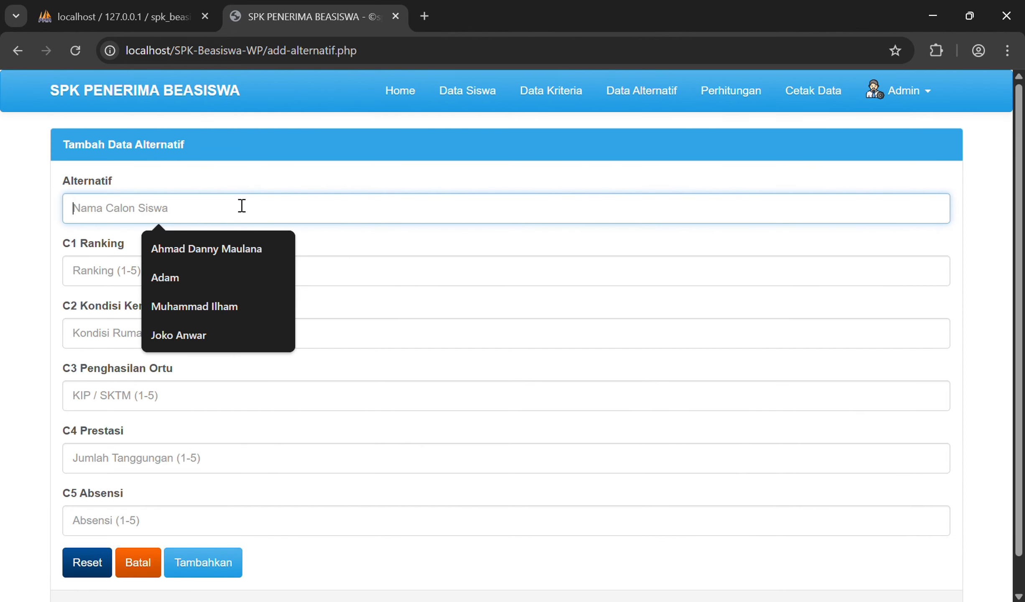
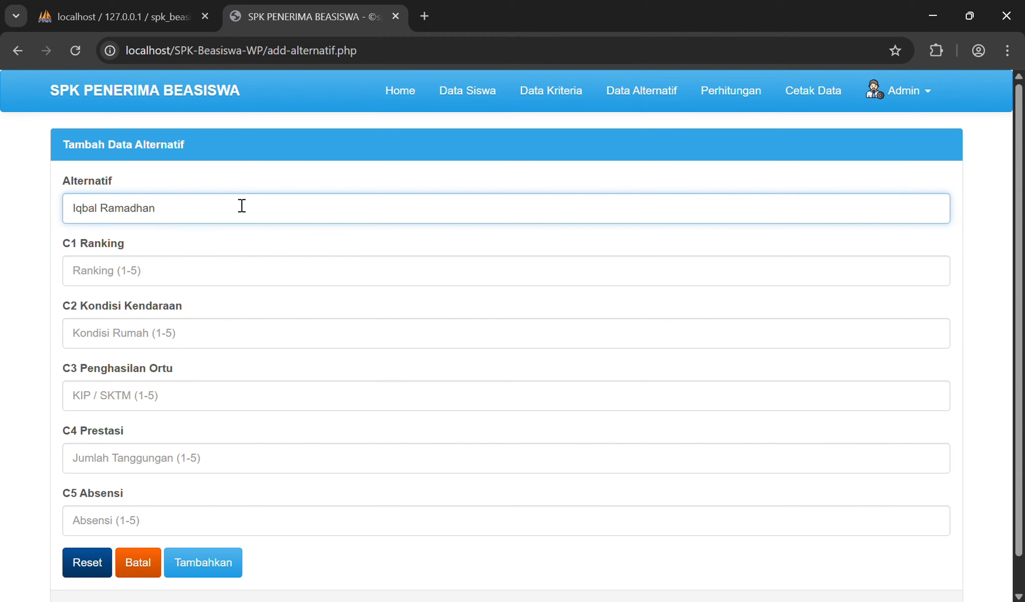
click(234, 271)
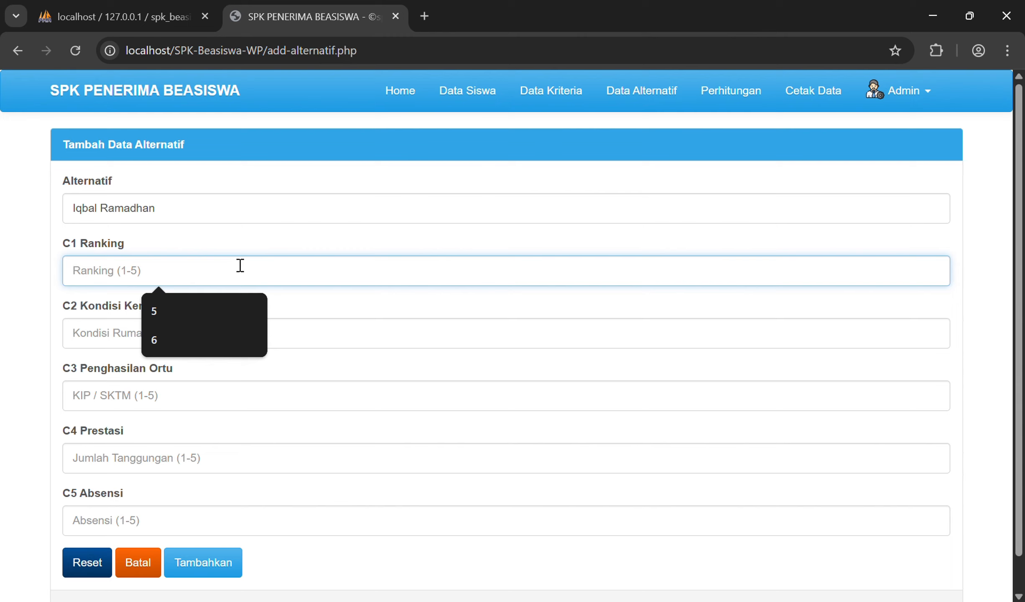
text(5)
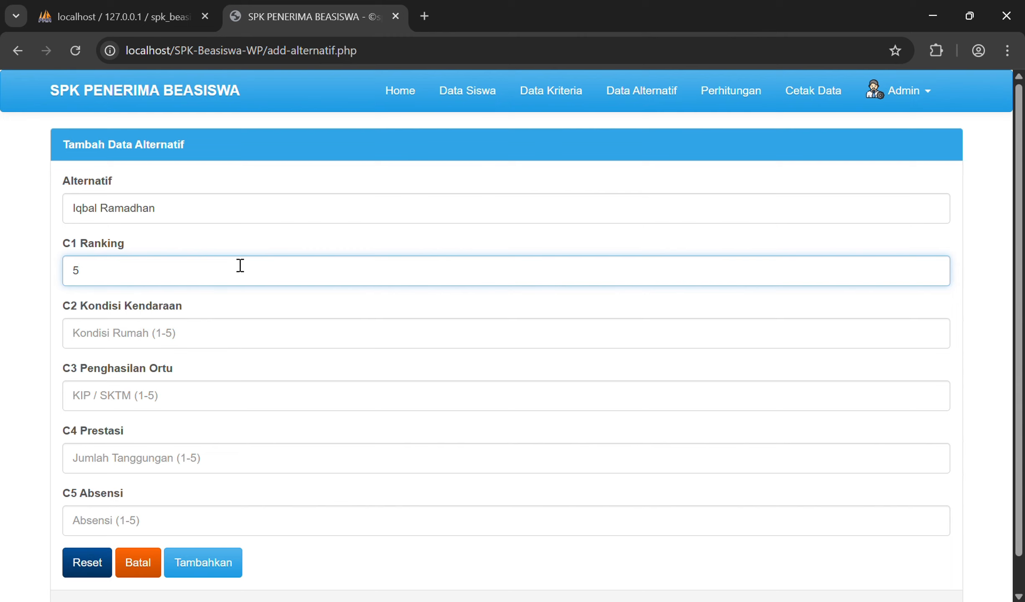
click(222, 327)
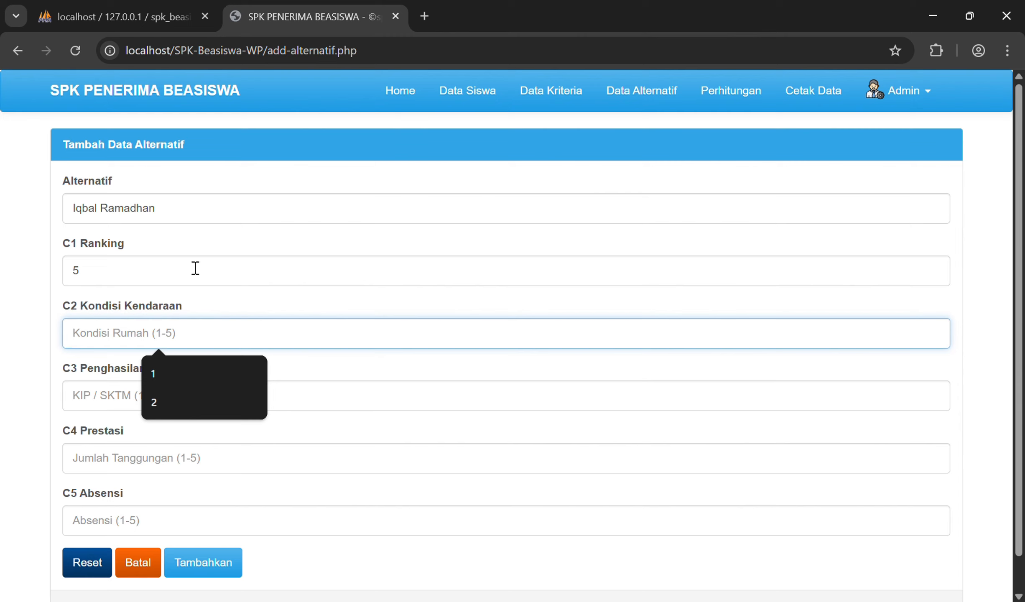
click(178, 374)
Step: Fill C3 = 2, C4 = 5, C5 = 3 and submit the new alternative
click(174, 388)
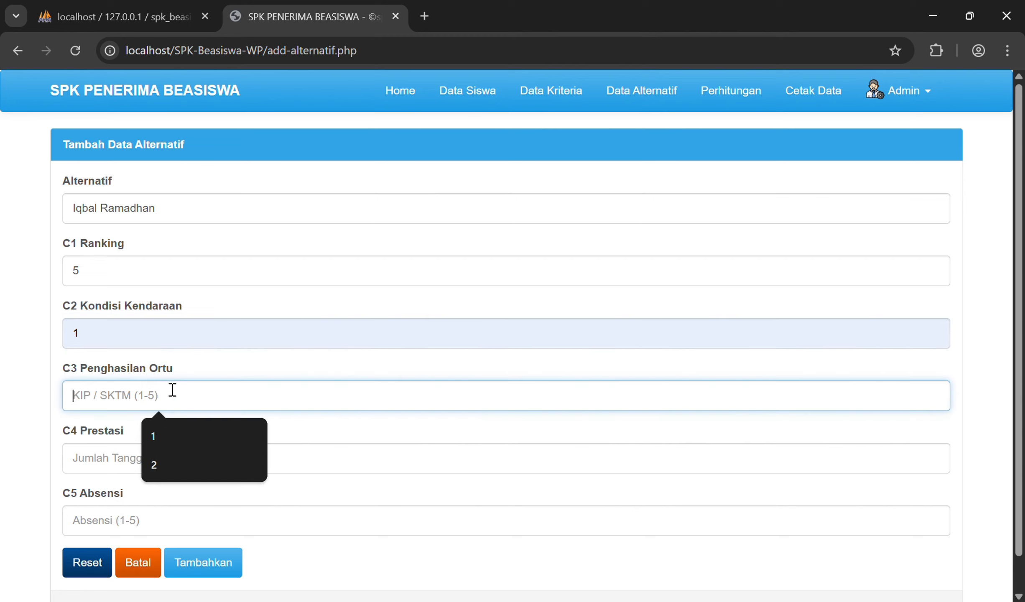
text(2)
click(161, 478)
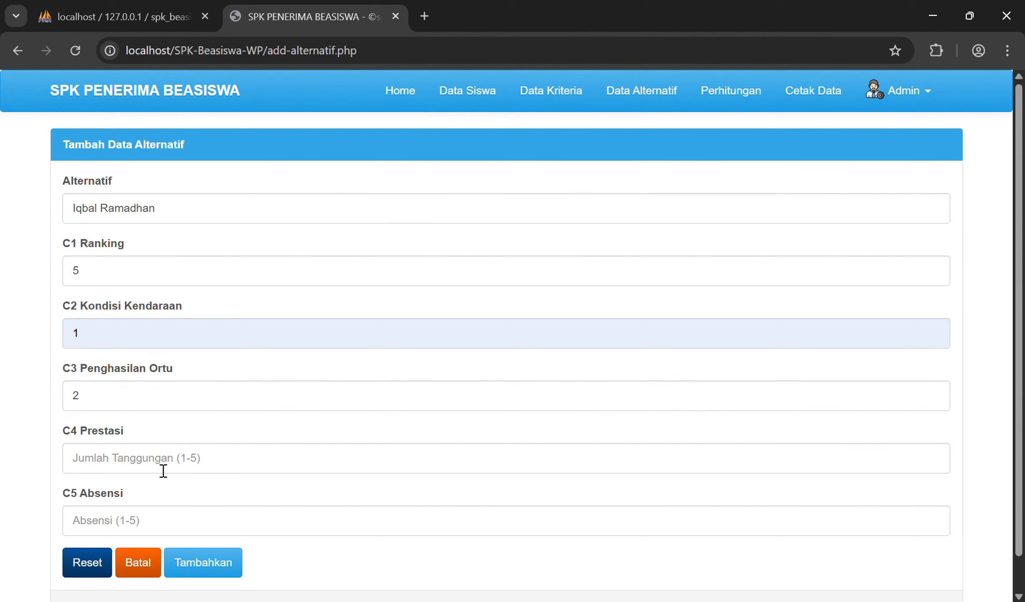
click(161, 459)
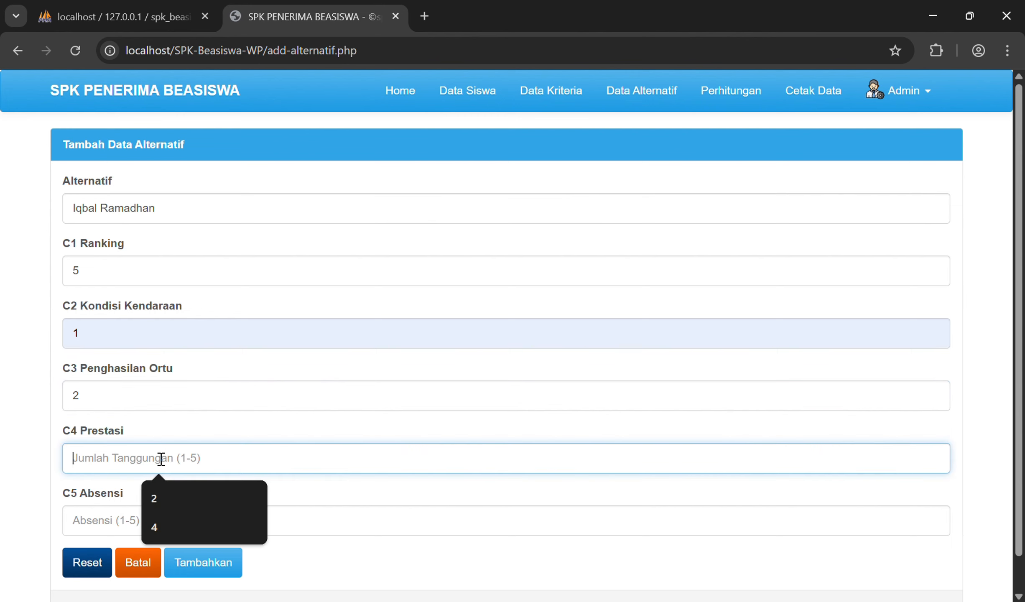
text(5)
click(142, 528)
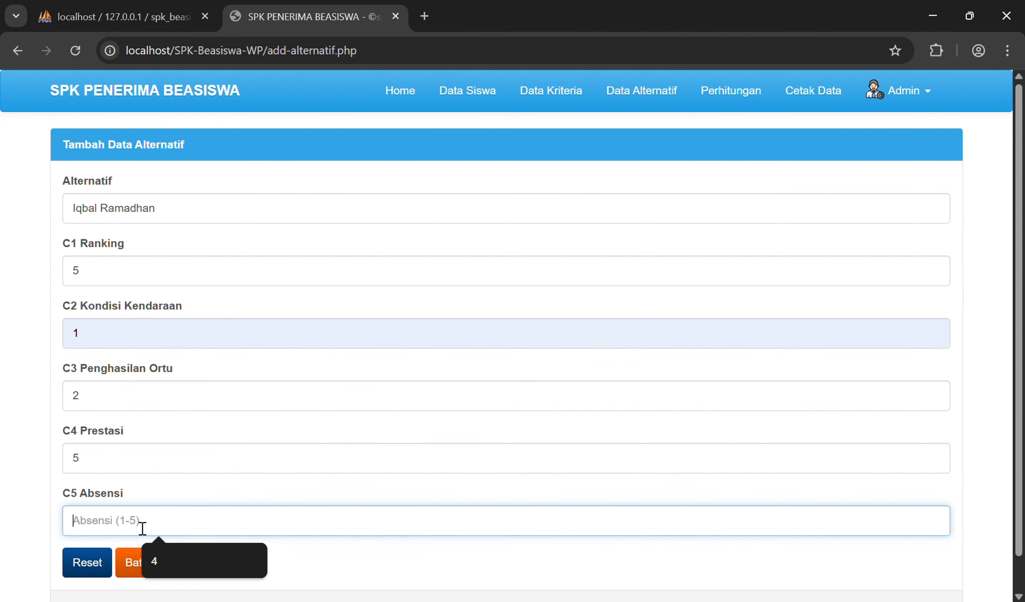
text(3)
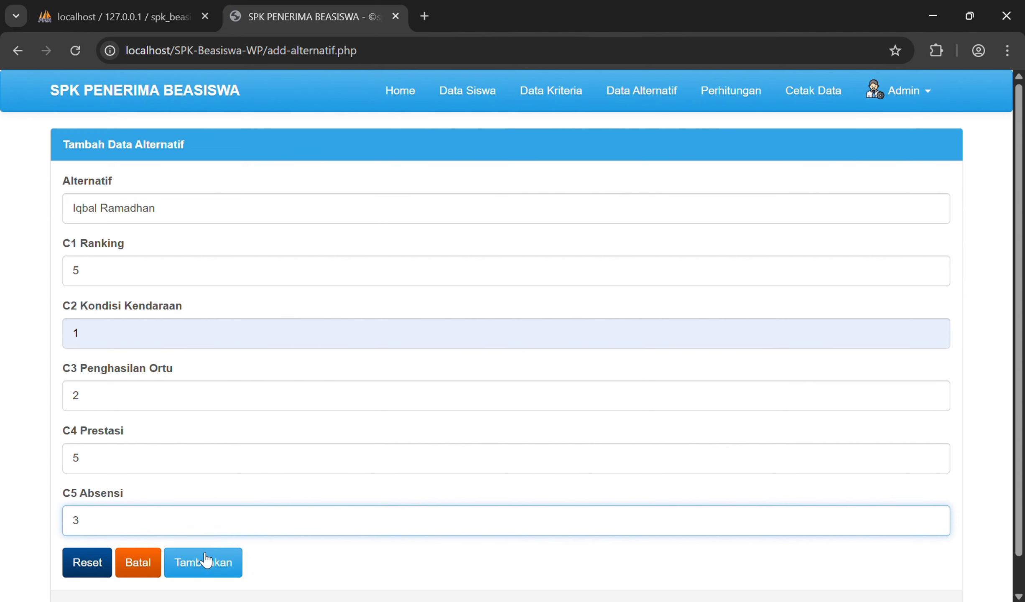
scroll(209, 523, down, 1)
click(216, 534)
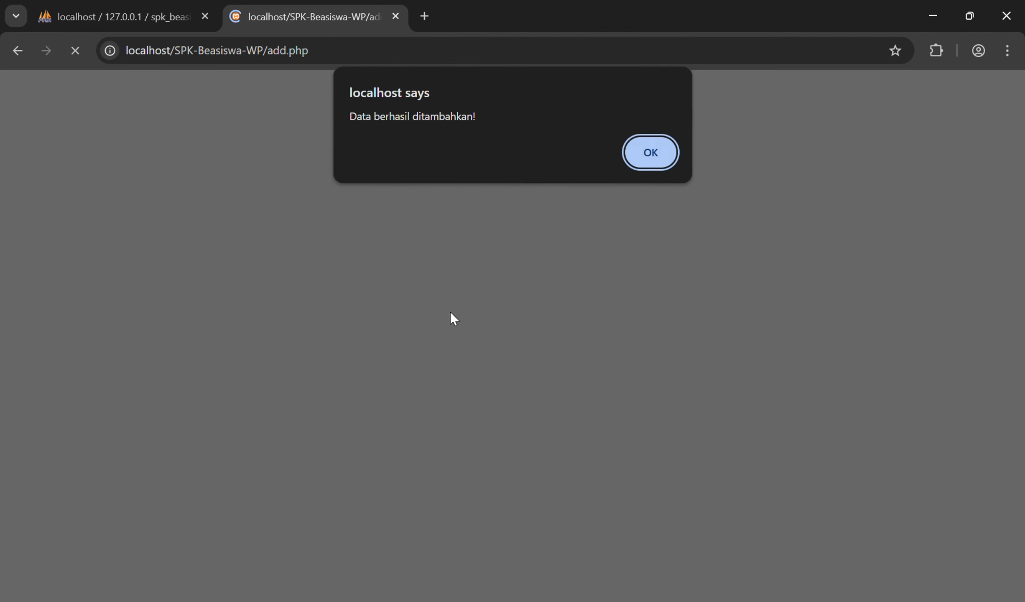
Step: Dismiss the success alert and highlight the new candidate's name in the alternatives table
click(663, 151)
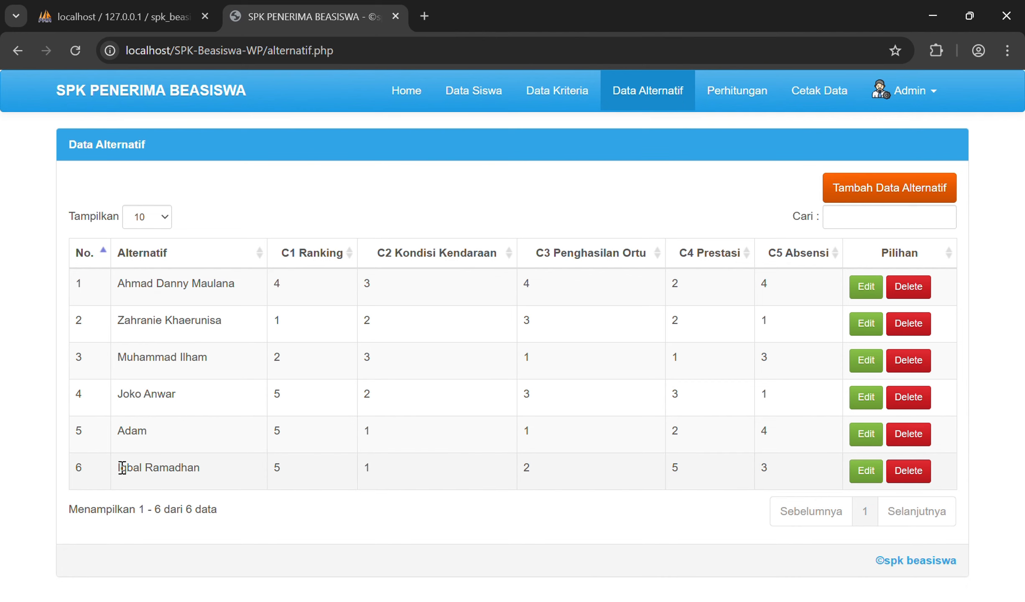
drag(121, 468, 200, 468)
click(204, 473)
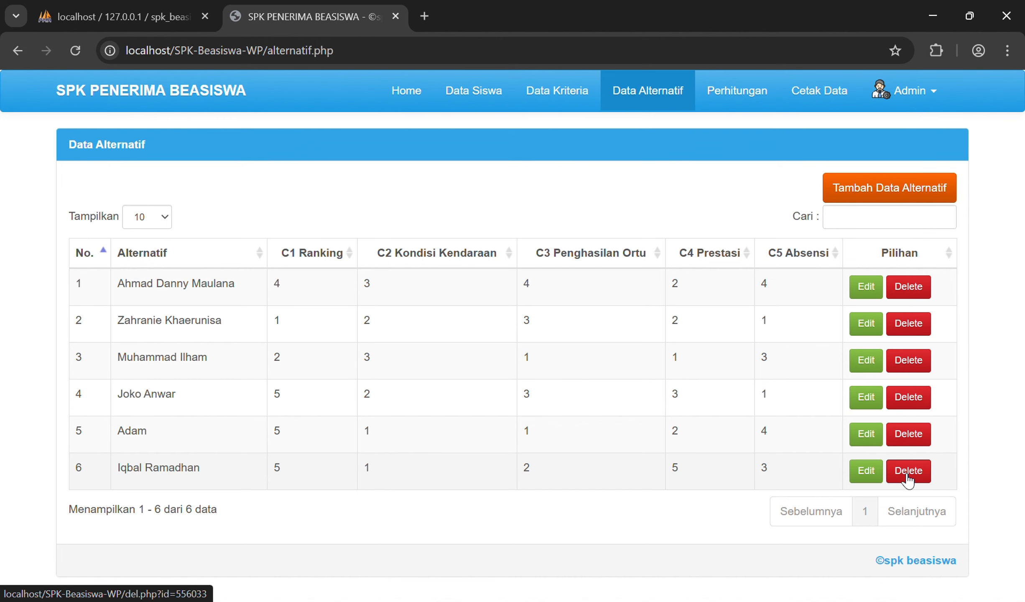
Step: Delete the sixth alternative, confirm, and view the Perhitungan results page
click(907, 476)
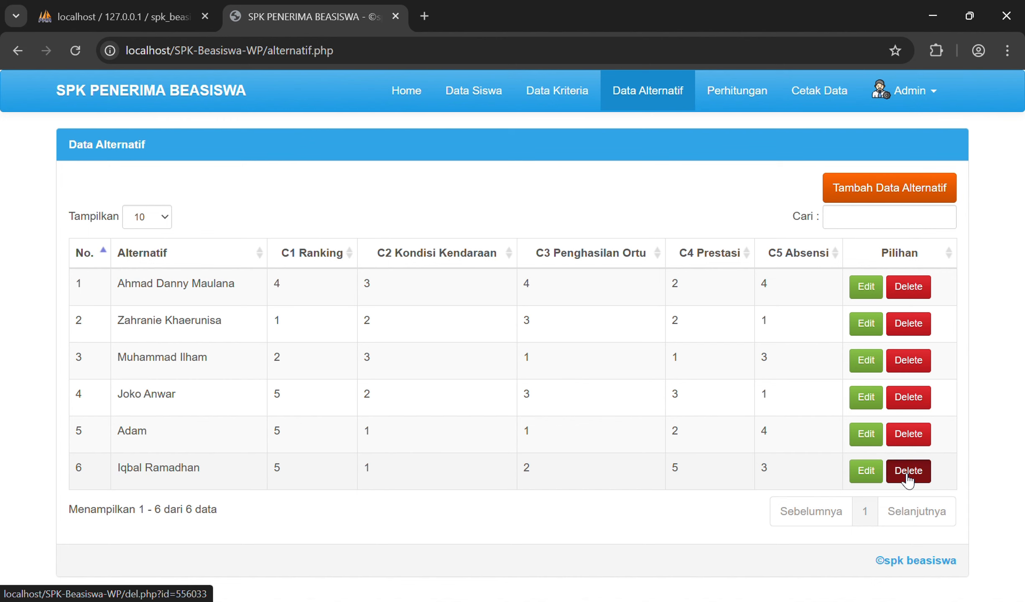
click(590, 151)
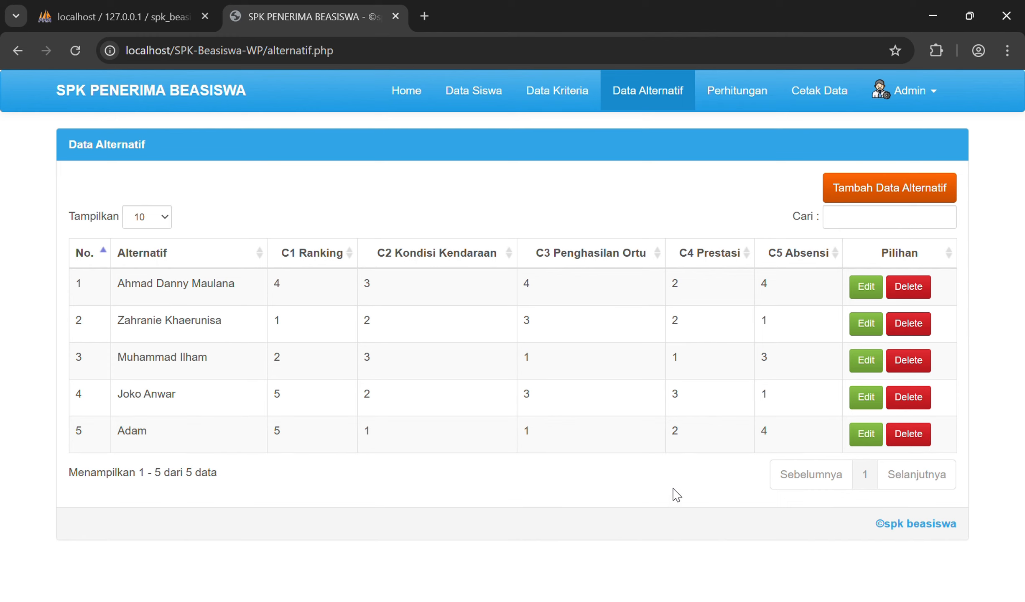
click(726, 98)
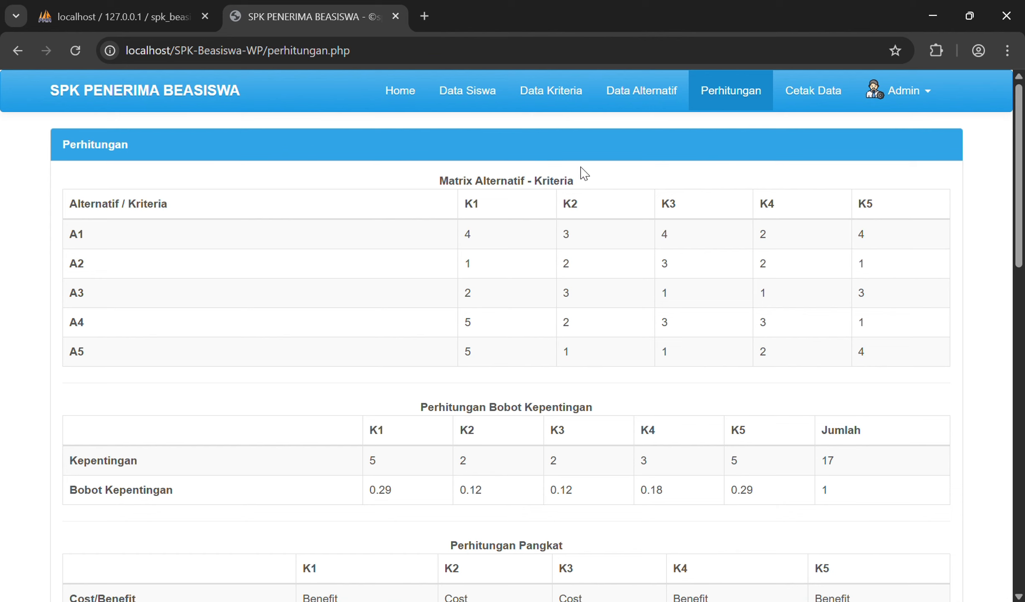
Step: Return to Perhitungan and scroll down to the Pangkat exponents 0.29, -0.12, -0.12, 0.18, 0.29
click(645, 107)
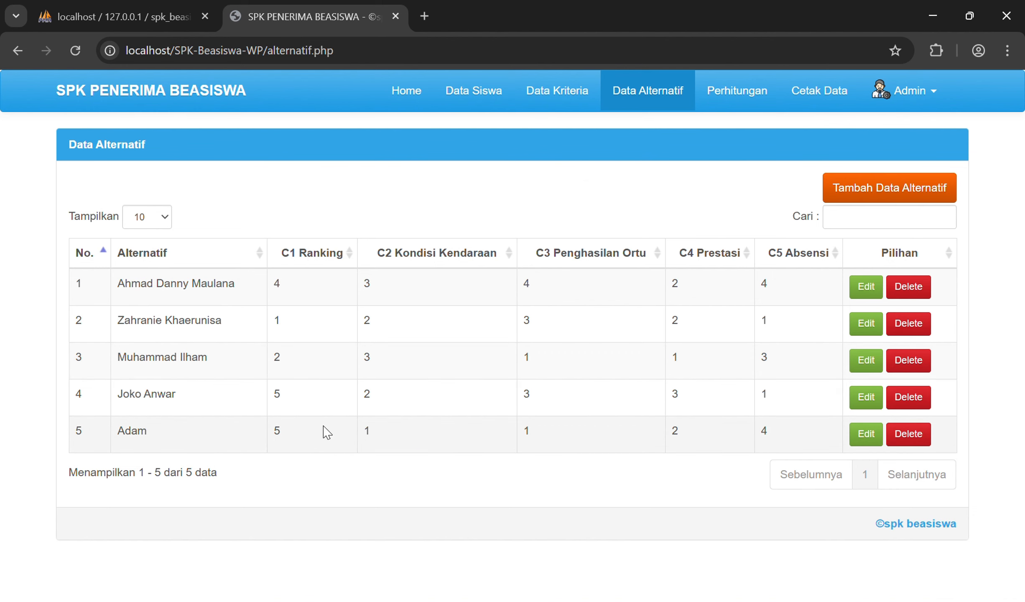
click(719, 96)
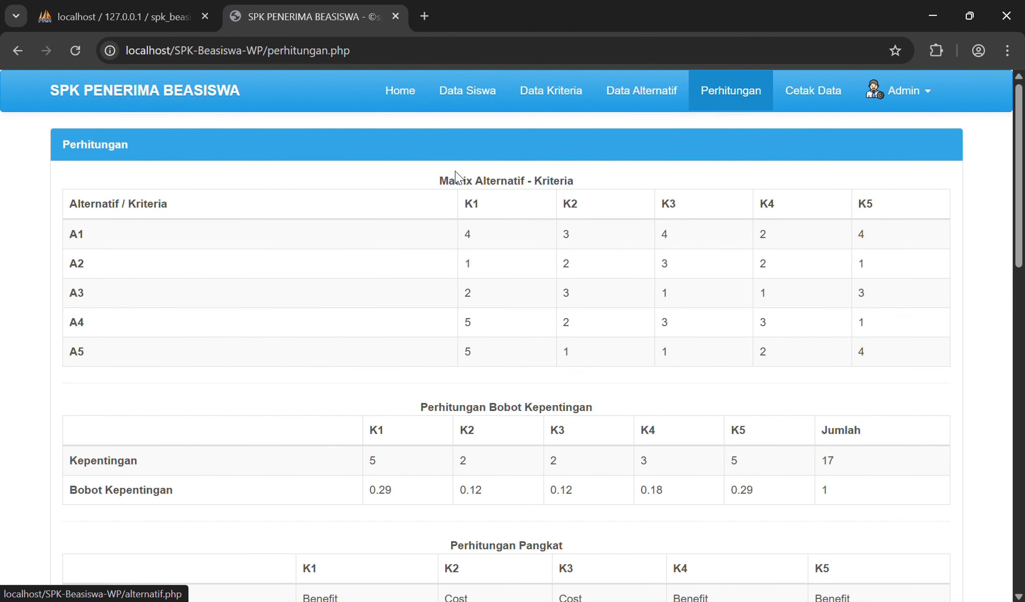
scroll(481, 327, down, 4)
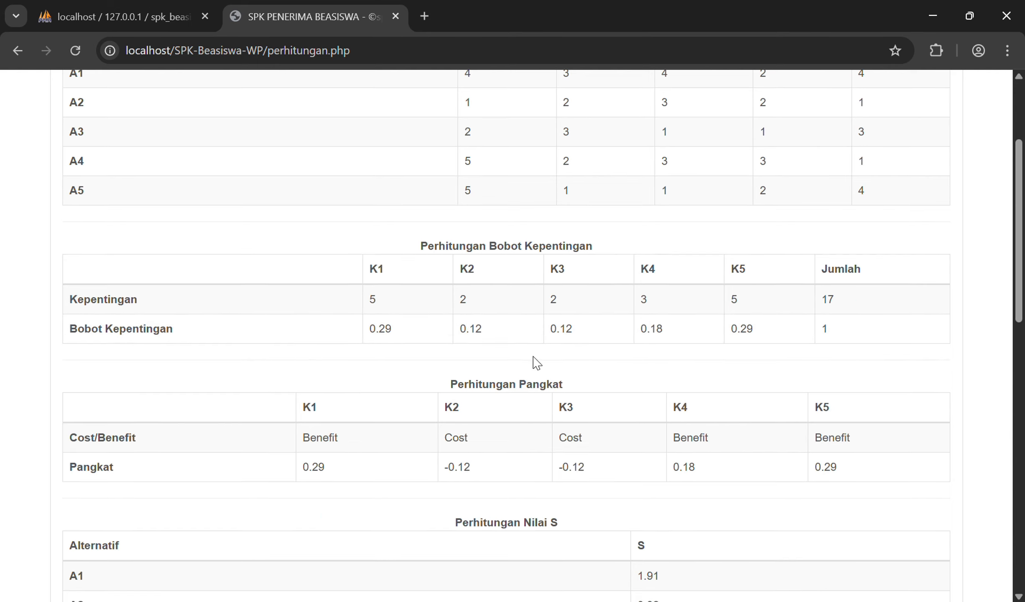
scroll(532, 362, down, 2)
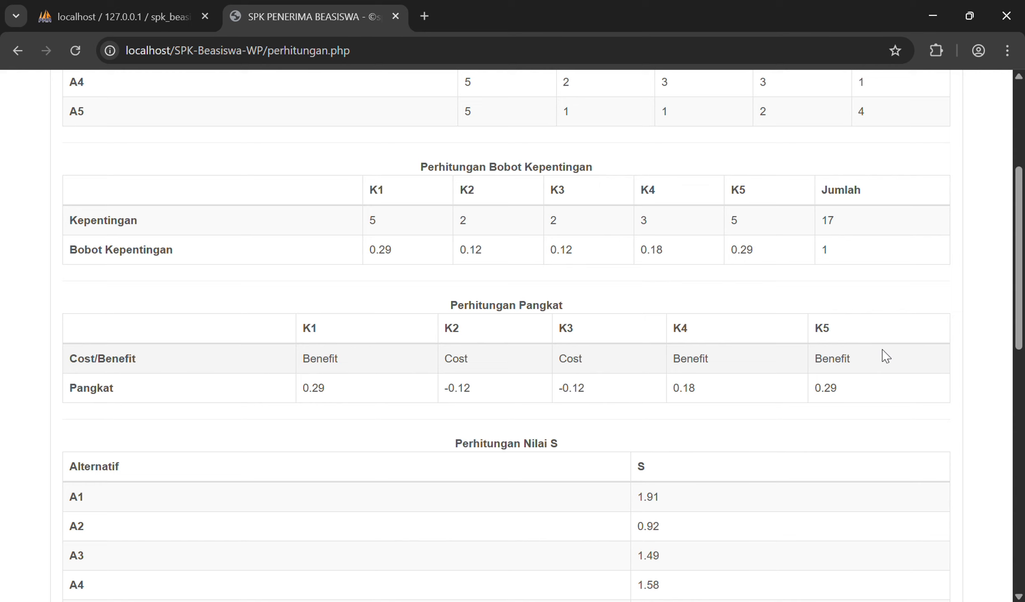
scroll(392, 362, up, 1)
scroll(393, 365, up, 3)
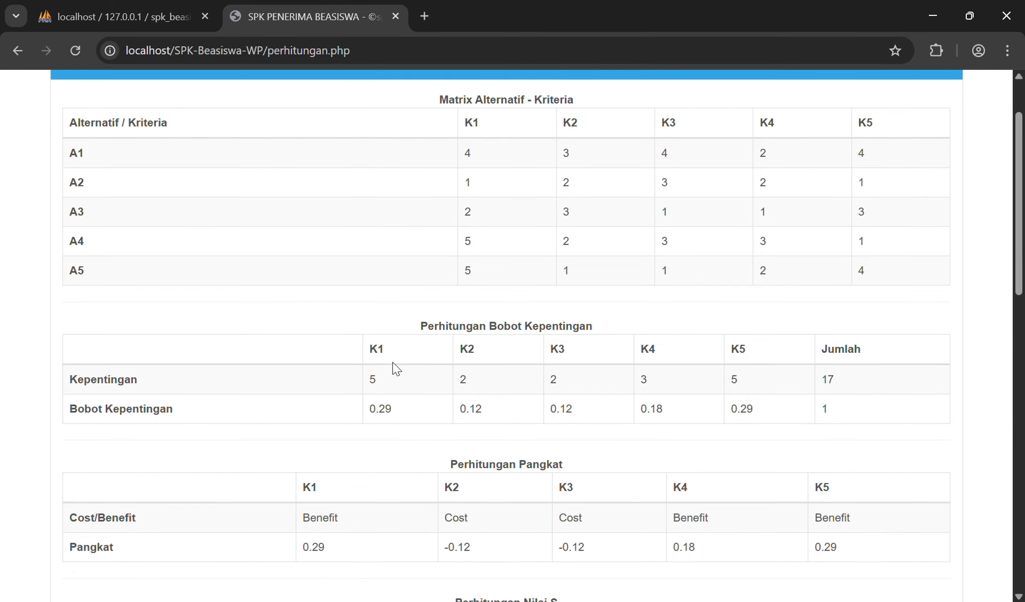
scroll(389, 370, down, 2)
scroll(366, 393, down, 1)
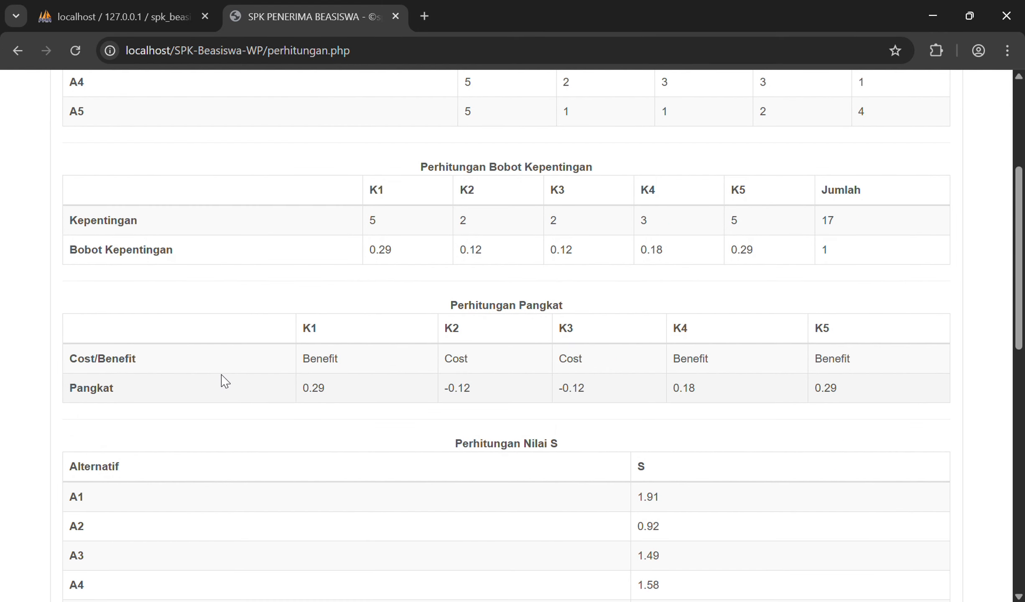
scroll(222, 380, down, 2)
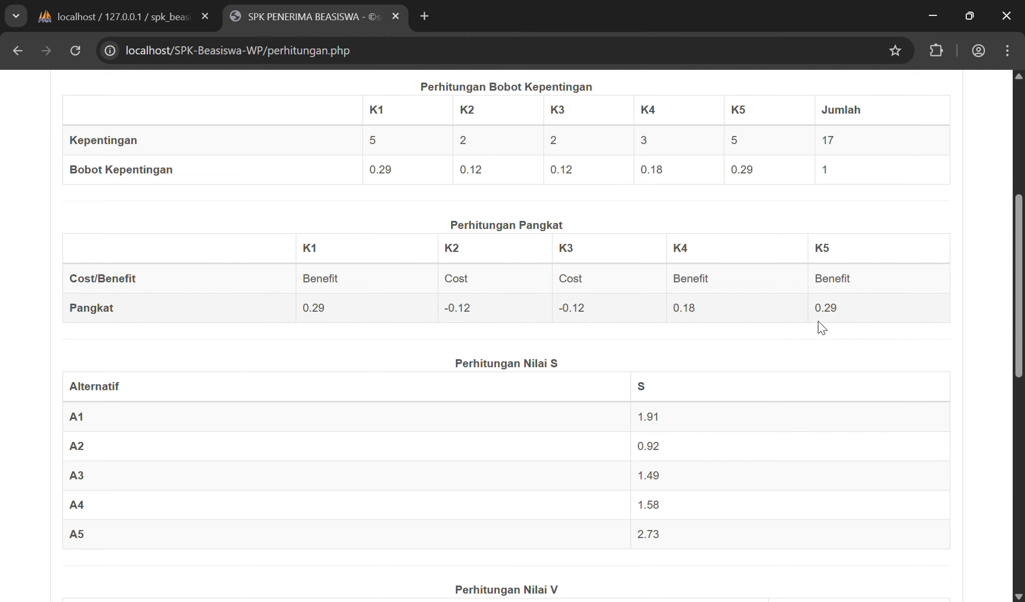
scroll(517, 295, down, 2)
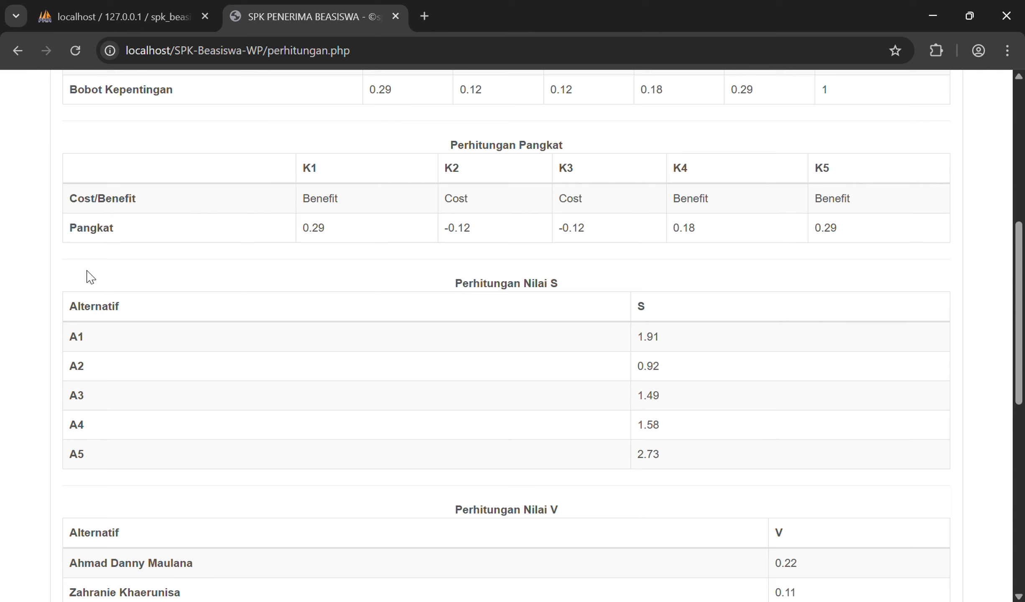
Step: Scroll through Nilai V, rankings and conclusion (A5 first at 0.32), then back to the top
scroll(88, 276, down, 2)
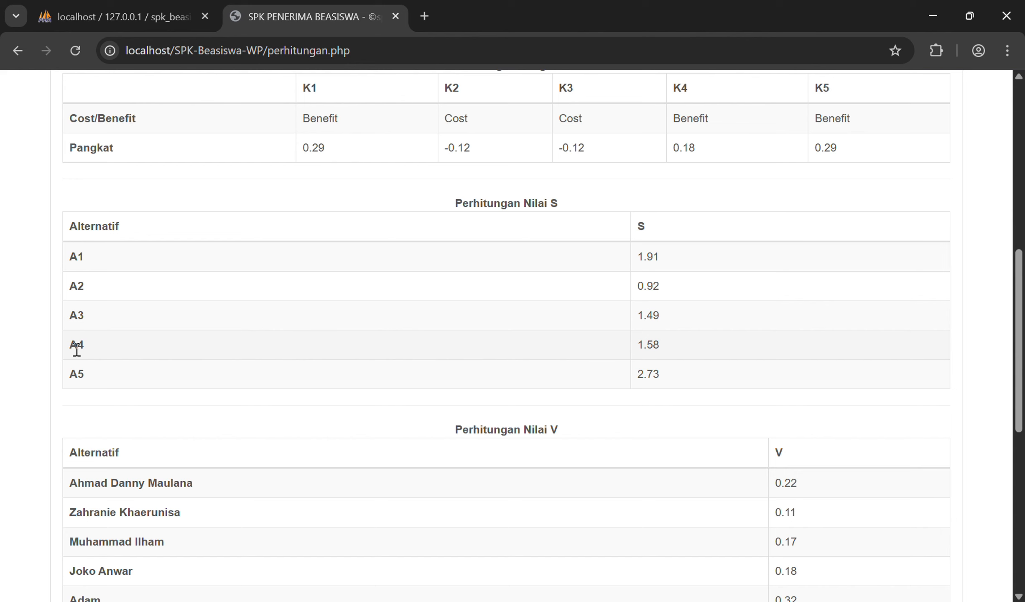
scroll(73, 351, down, 4)
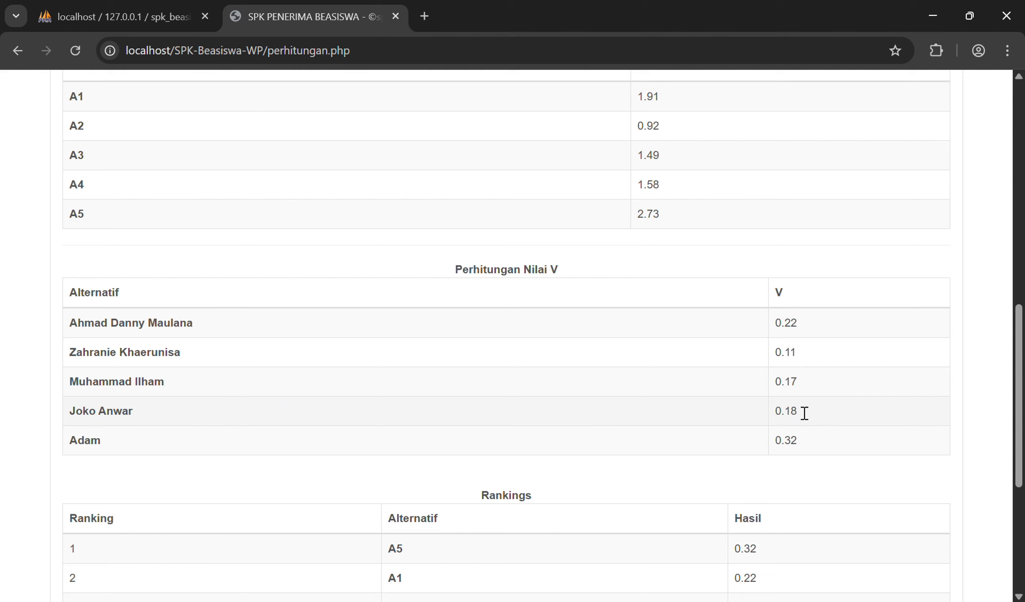
scroll(439, 449, down, 2)
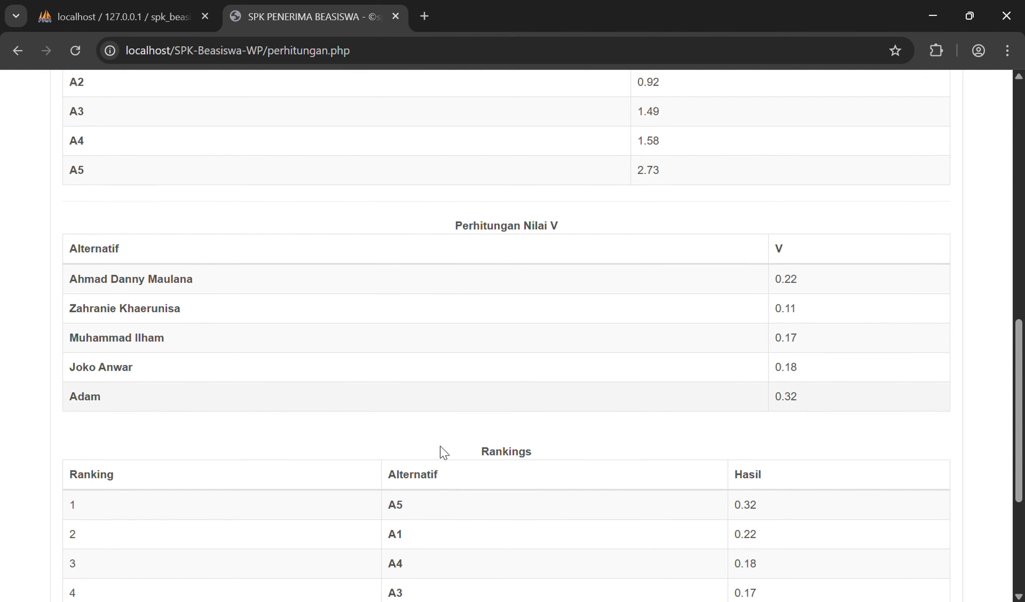
scroll(435, 441, down, 3)
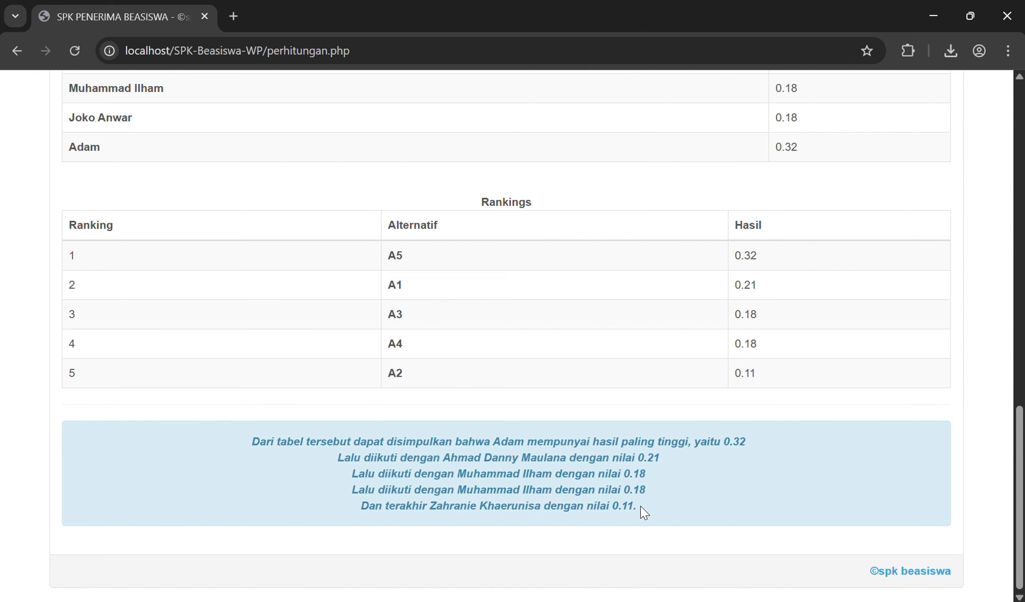
scroll(643, 511, up, 10)
scroll(644, 513, up, 10)
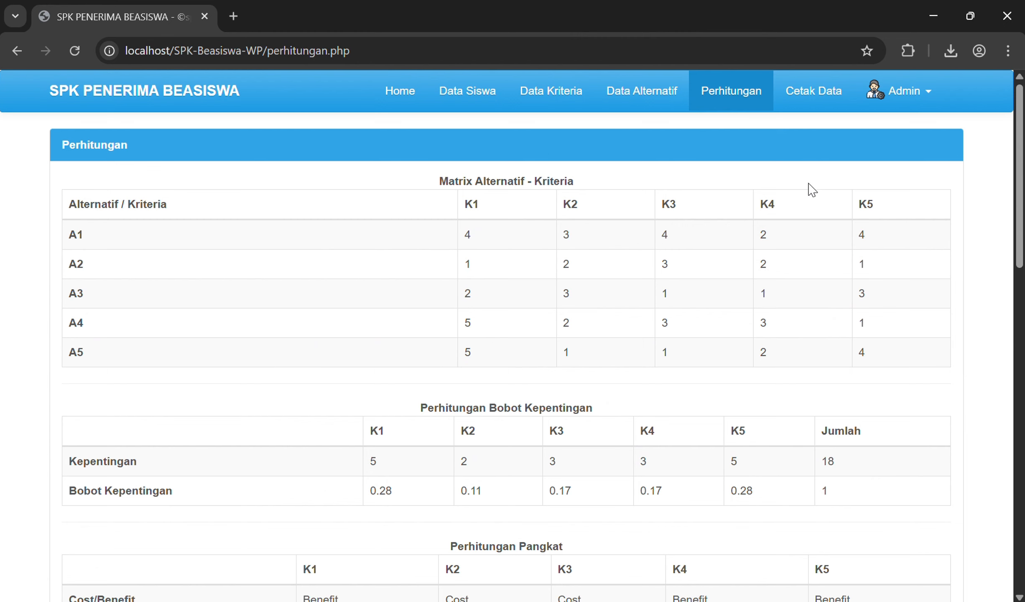
Step: Open the Cetak Data Siswa letter listing 5 students, dated 16 Juli 2025, and scroll through it
click(805, 95)
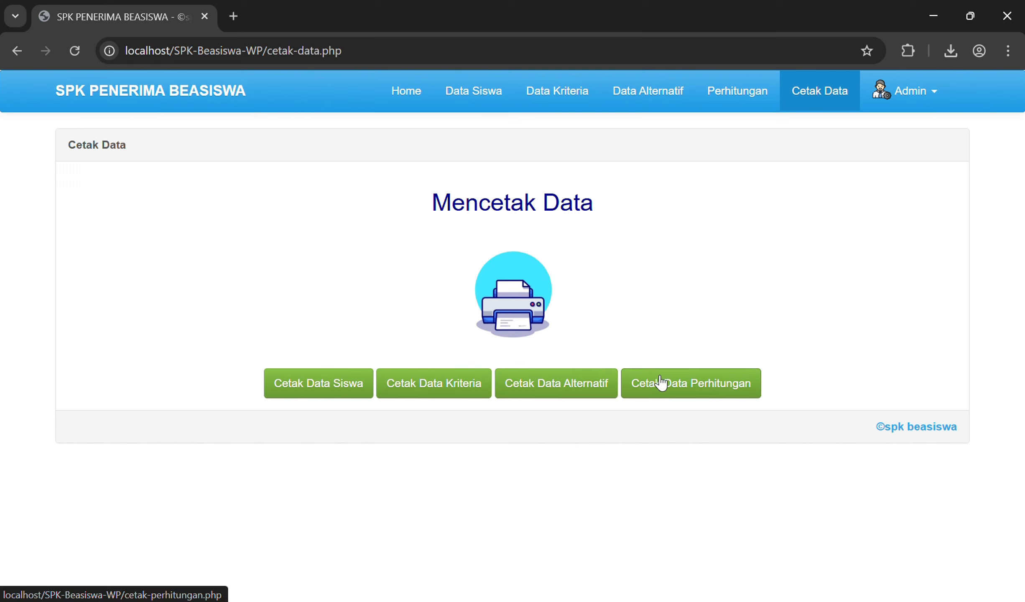
click(317, 386)
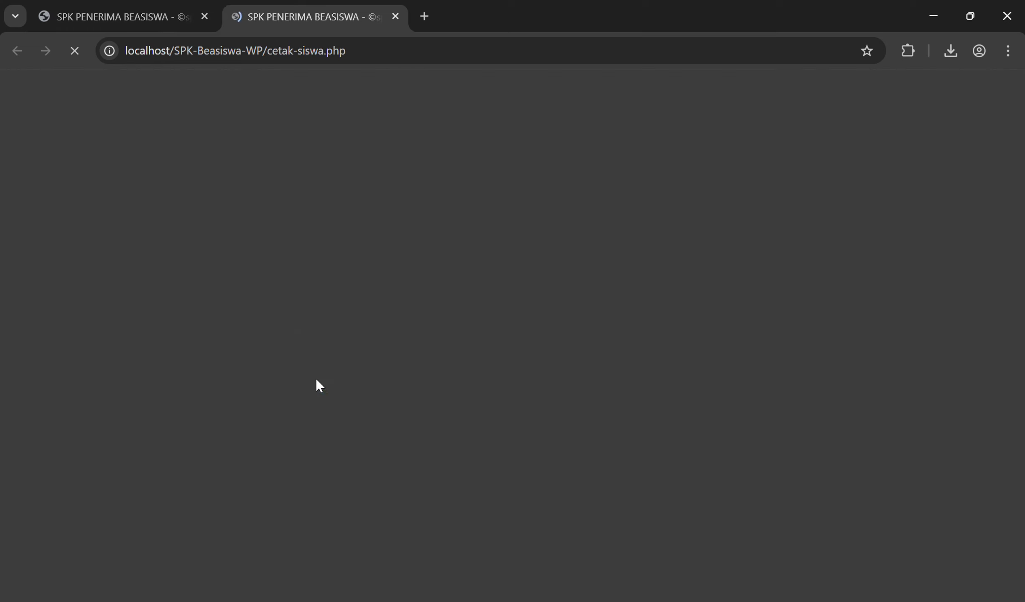
scroll(293, 305, down, 3)
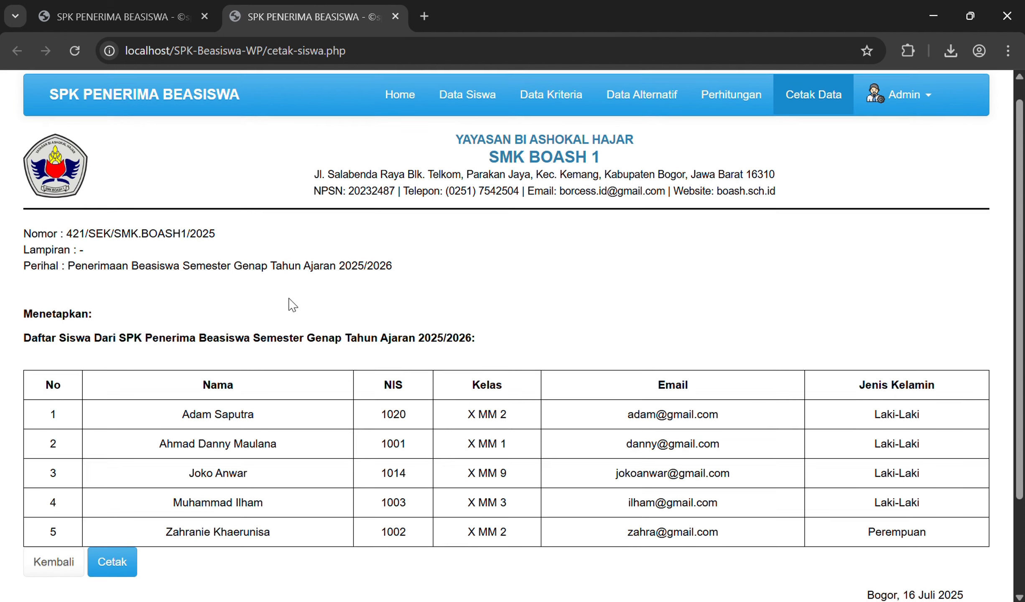
scroll(158, 205, up, 3)
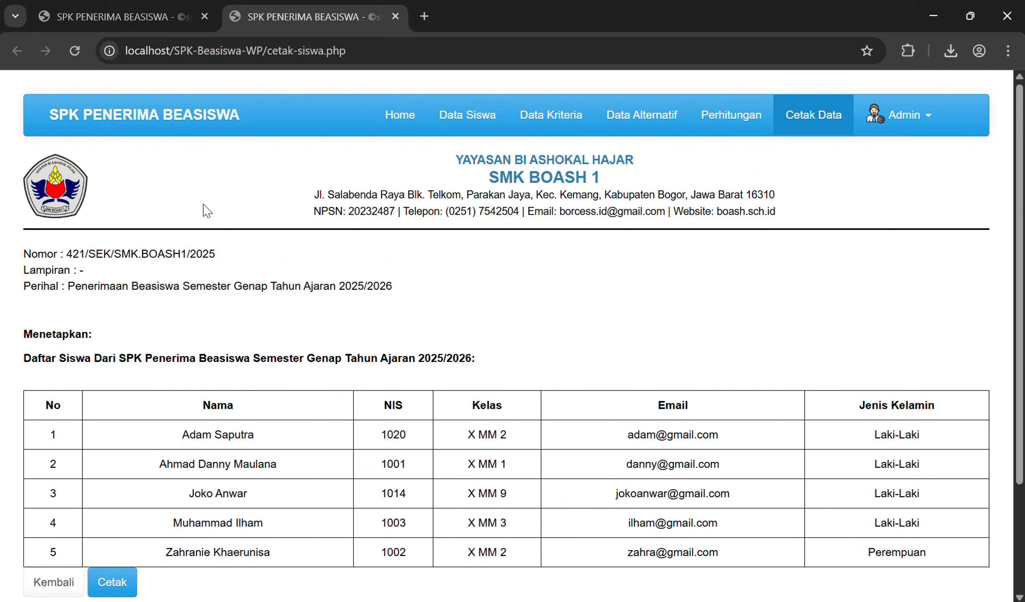
scroll(206, 211, down, 2)
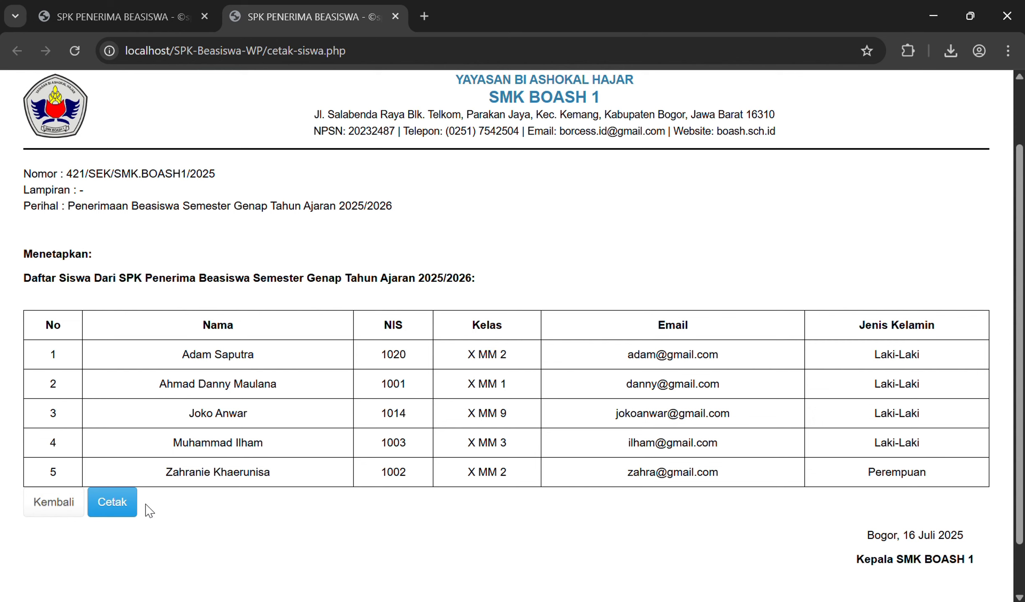
scroll(659, 575, down, 2)
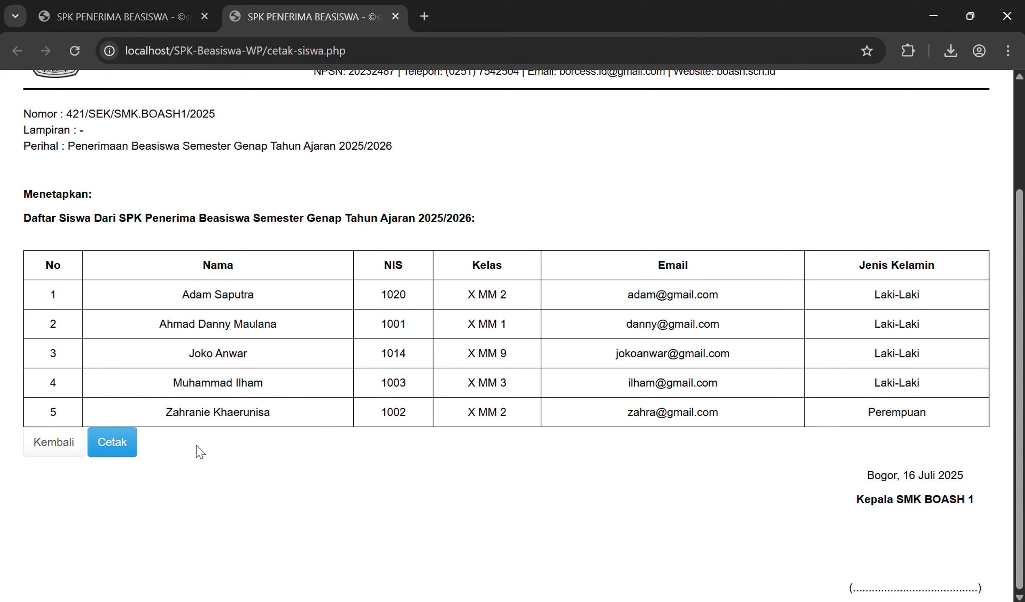
click(120, 446)
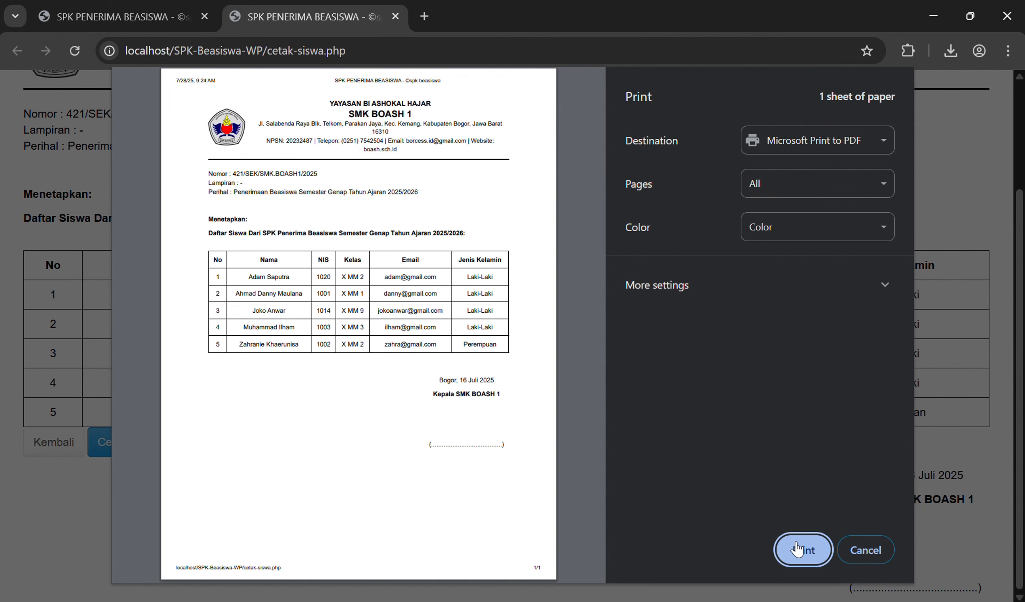
click(797, 549)
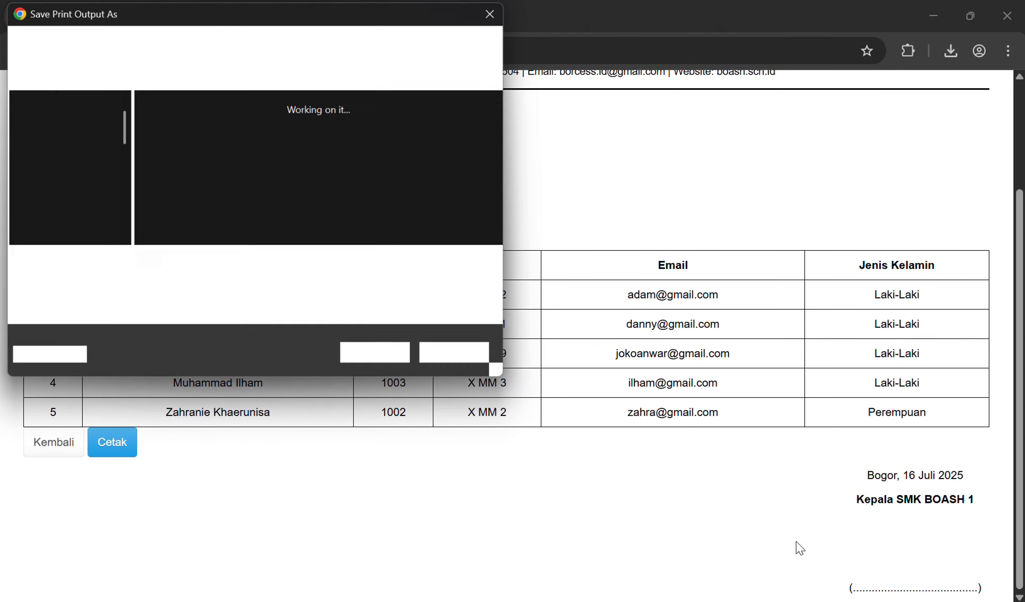
text(data)
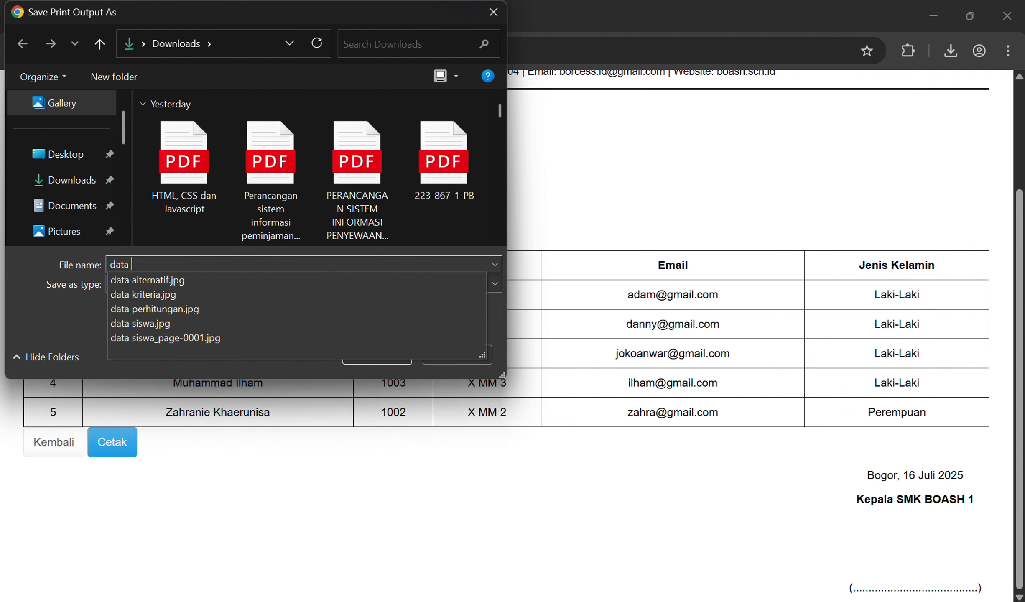
text( siswa)
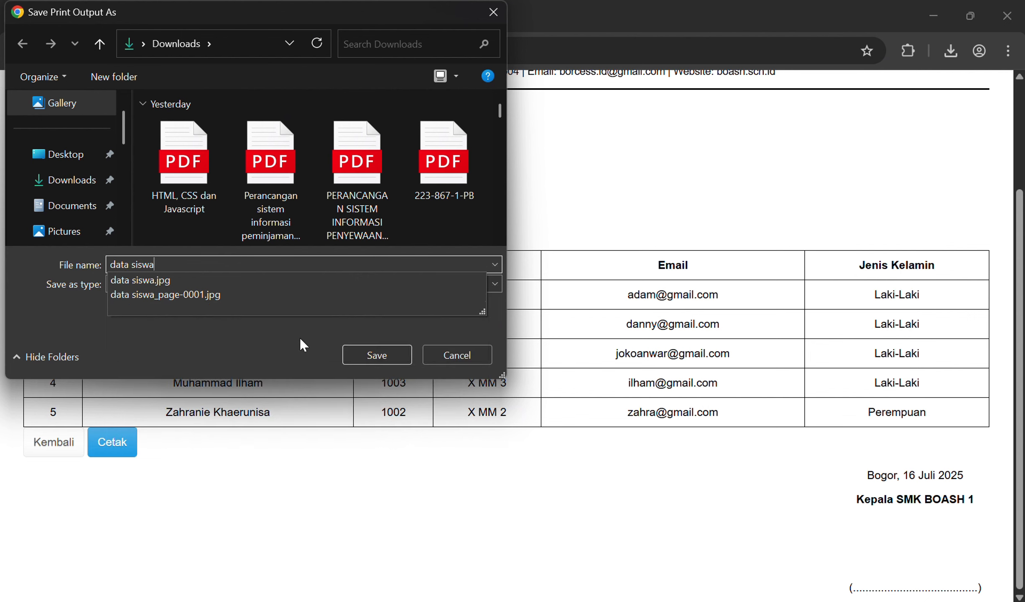
click(381, 354)
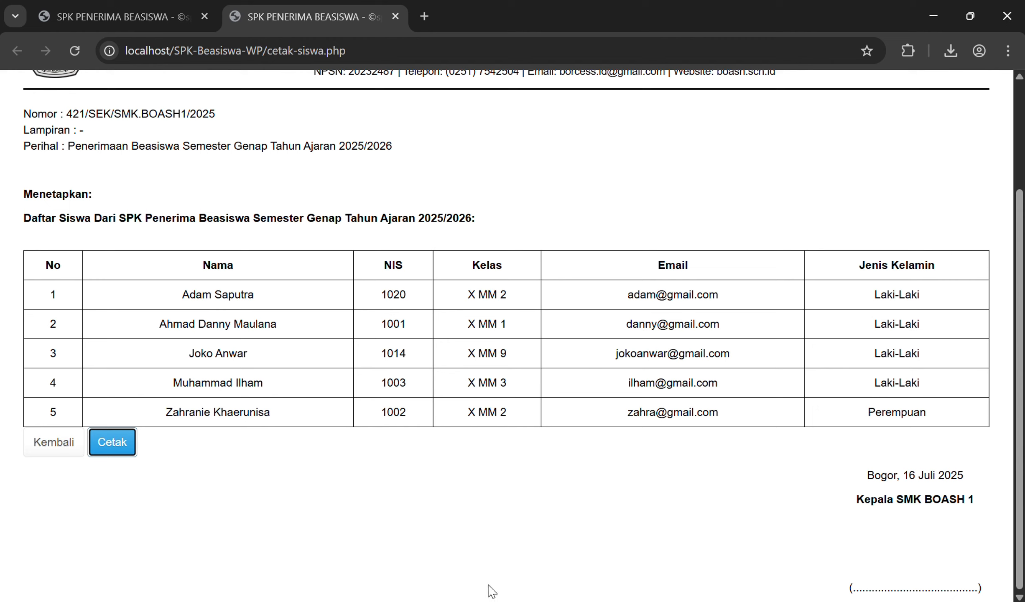
mouse_move(488, 601)
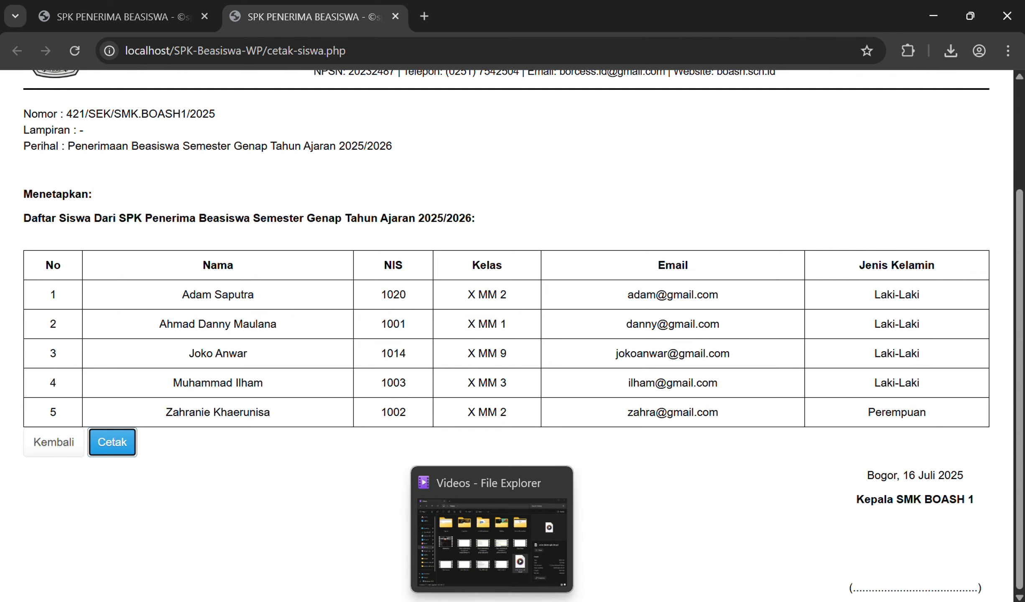
Step: Open data siswa.pdf from Downloads in Edge and scroll through the student list letter
click(474, 595)
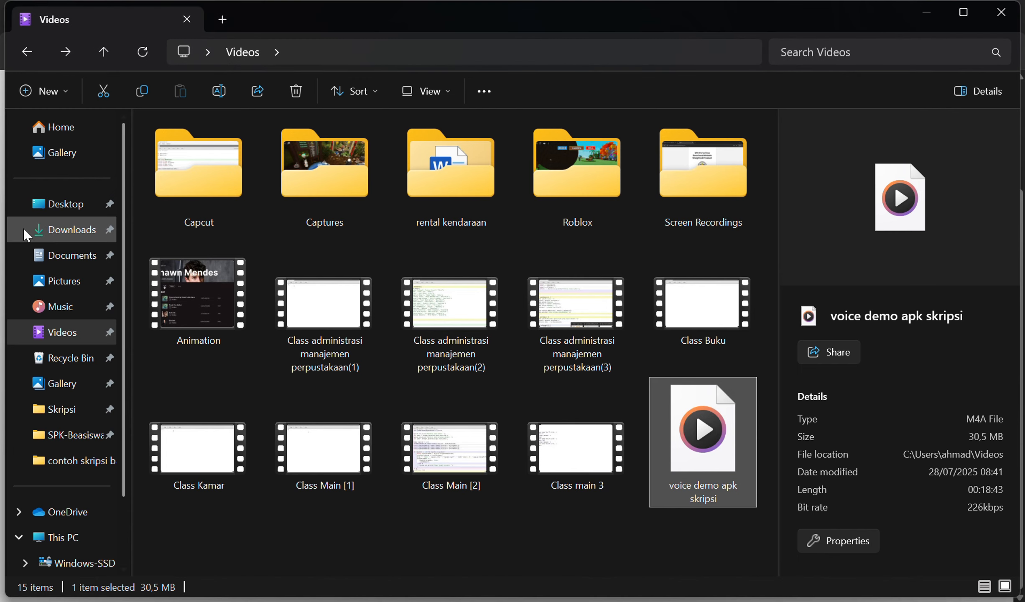
click(46, 230)
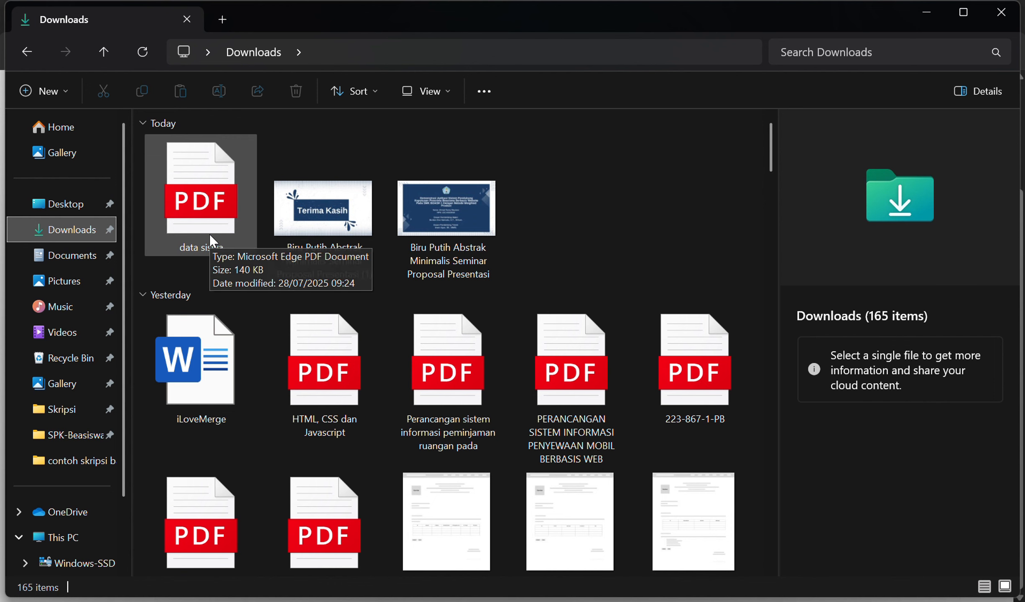
double_click(210, 234)
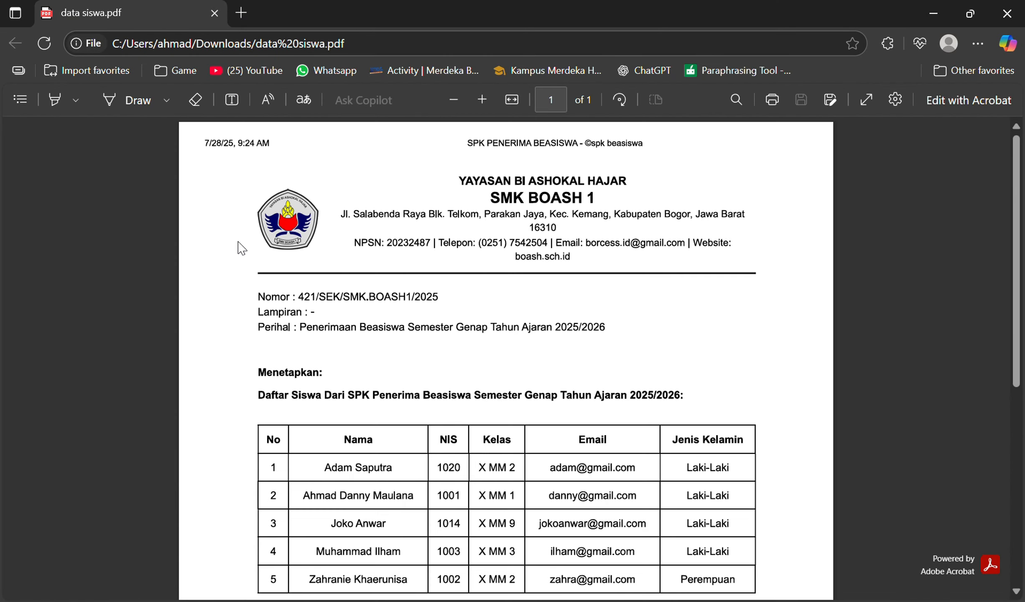
scroll(461, 294, down, 3)
scroll(466, 301, up, 2)
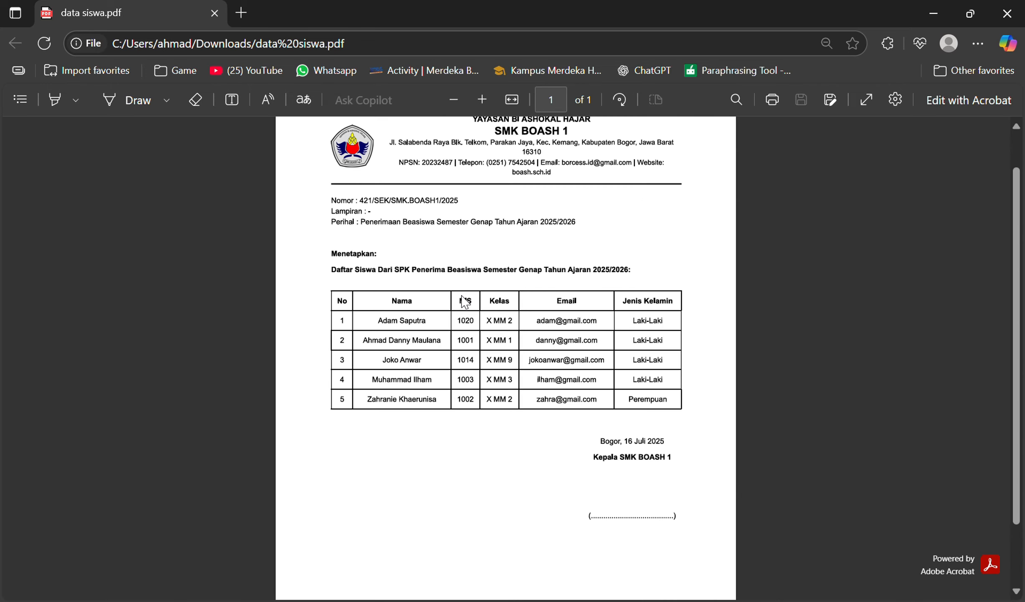
scroll(465, 301, down, 1)
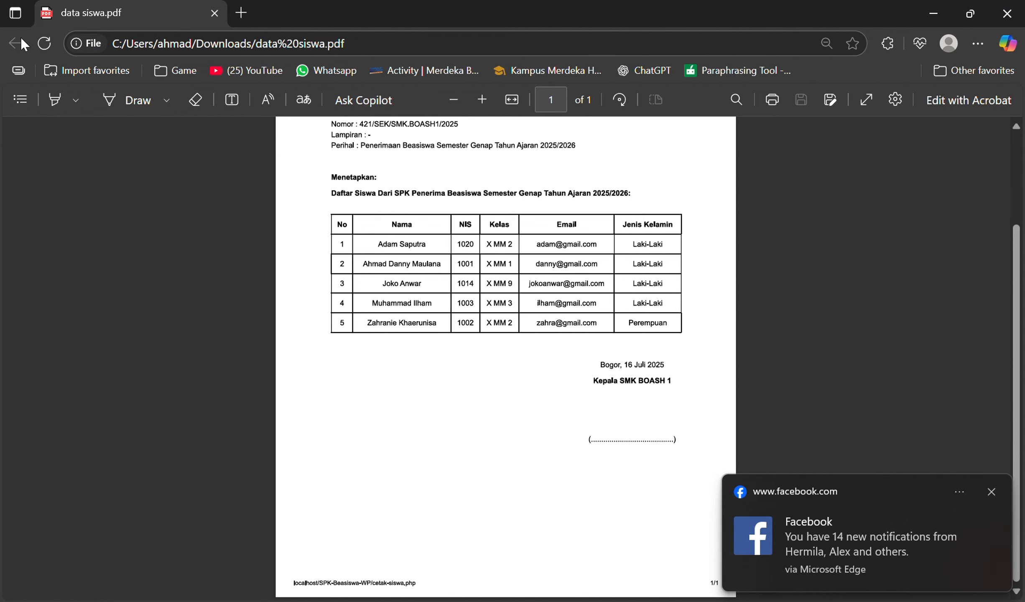
Step: Close the Edge PDF viewer, return to the web app and dismiss the Facebook notification
click(1004, 14)
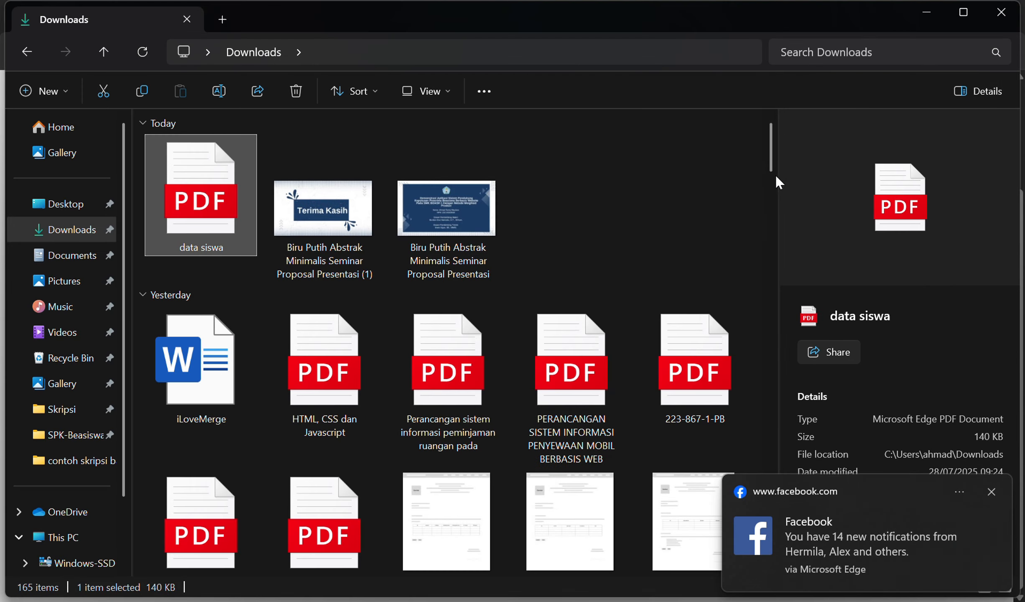
click(648, 601)
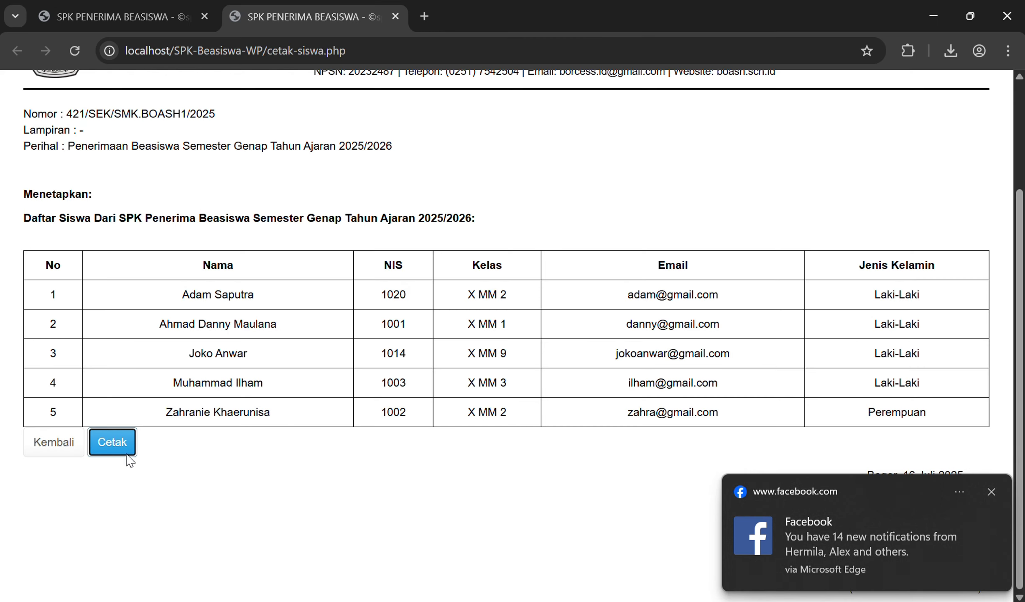
click(992, 492)
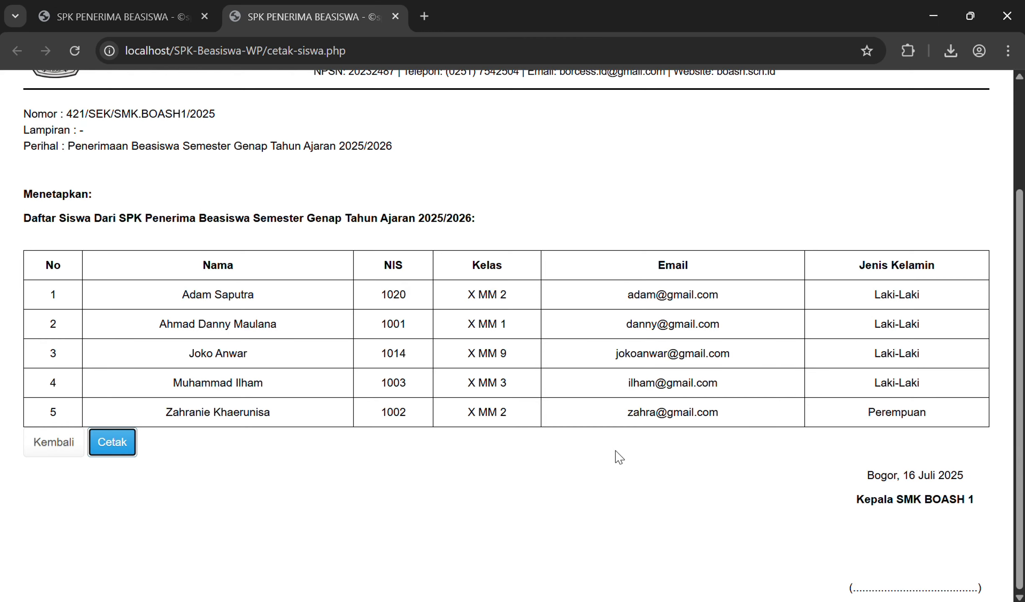
Step: Go back to Cetak Data and open the criteria report listing C1–C5 importance values
click(49, 451)
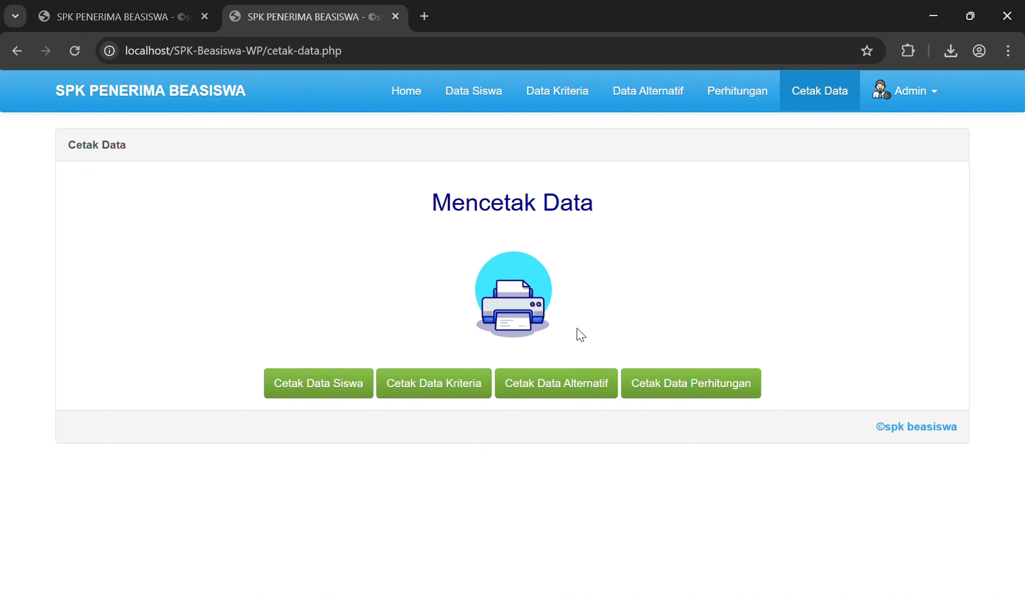
click(427, 391)
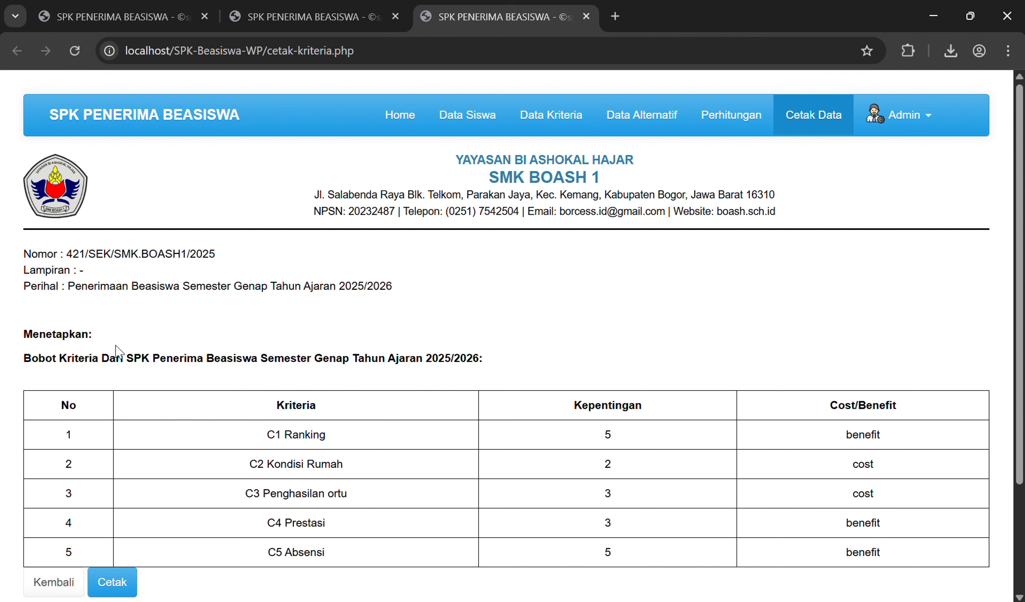
scroll(114, 345, down, 2)
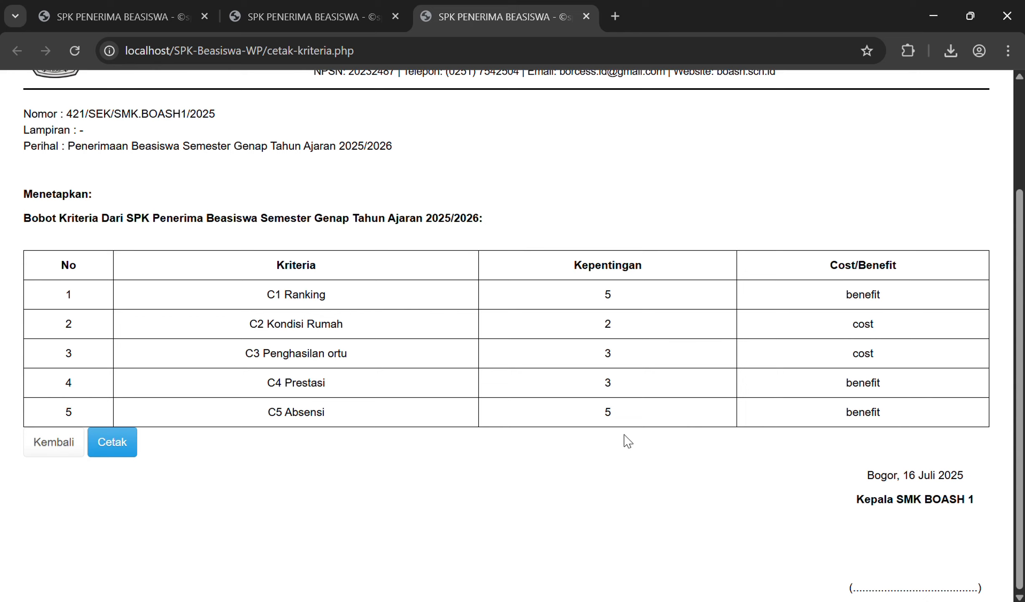
Step: Print the criteria report with Microsoft Print to PDF as 'data kriteria1' in Downloads
click(98, 458)
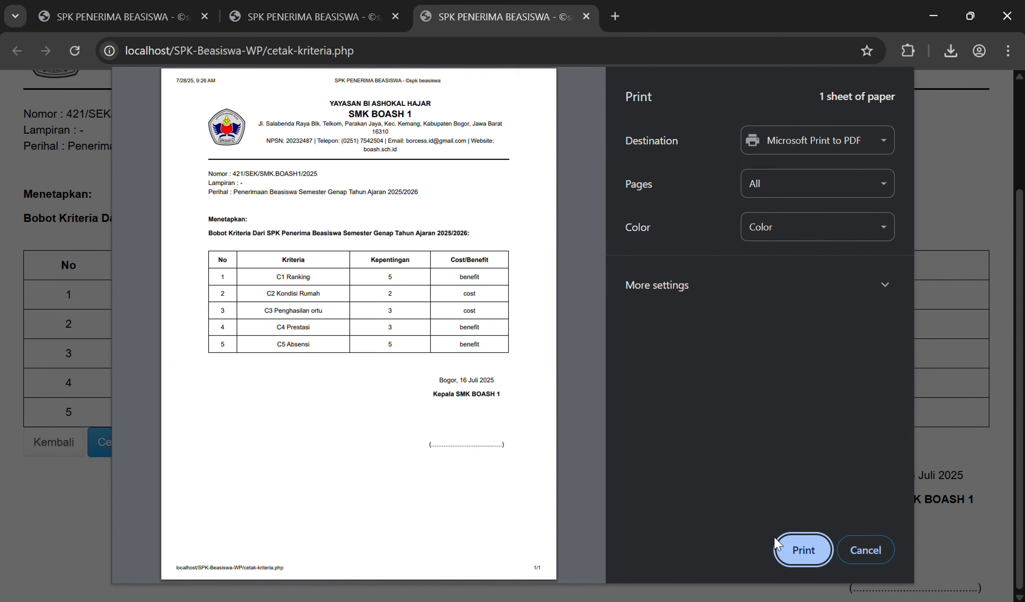
click(797, 551)
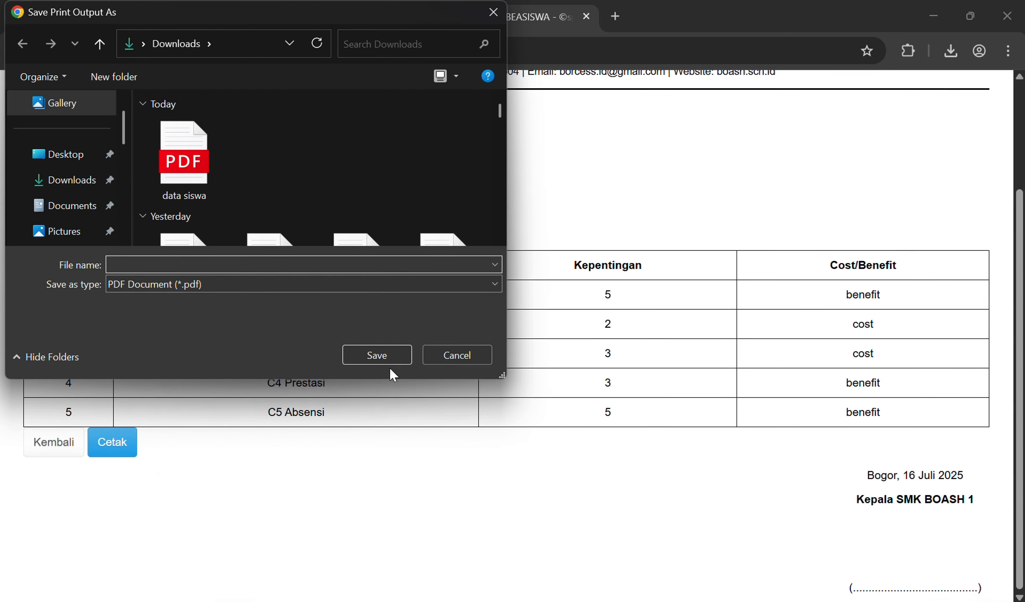
text(dara)
key(BackSpace)
text(ta kriteri)
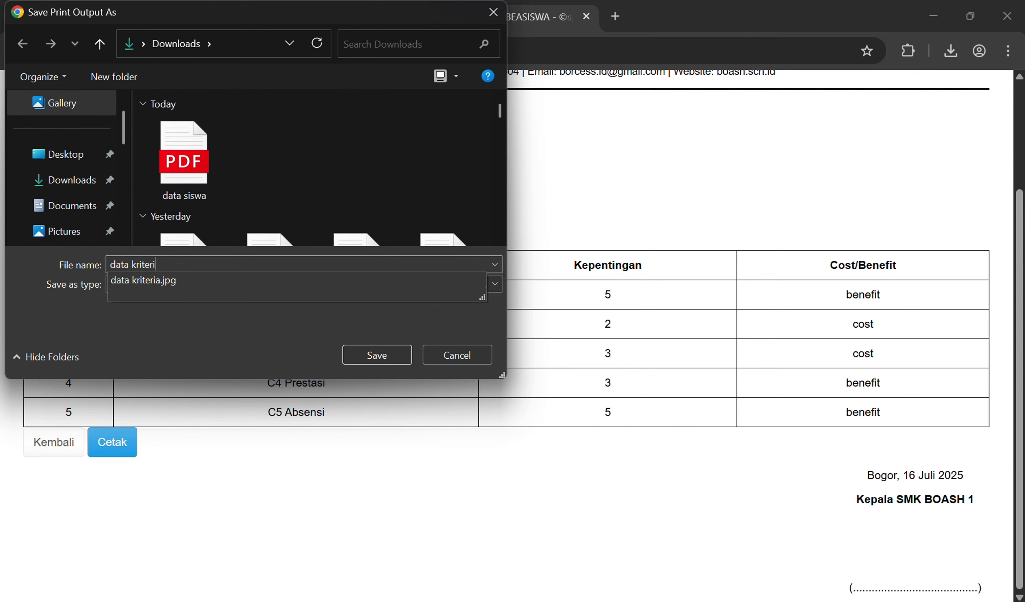
text(a1)
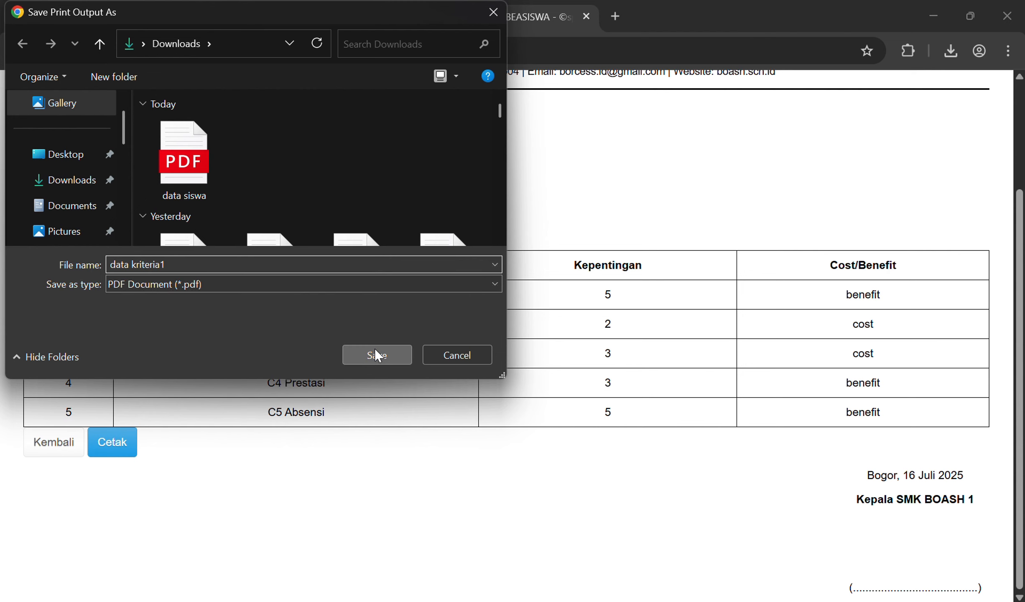
click(378, 356)
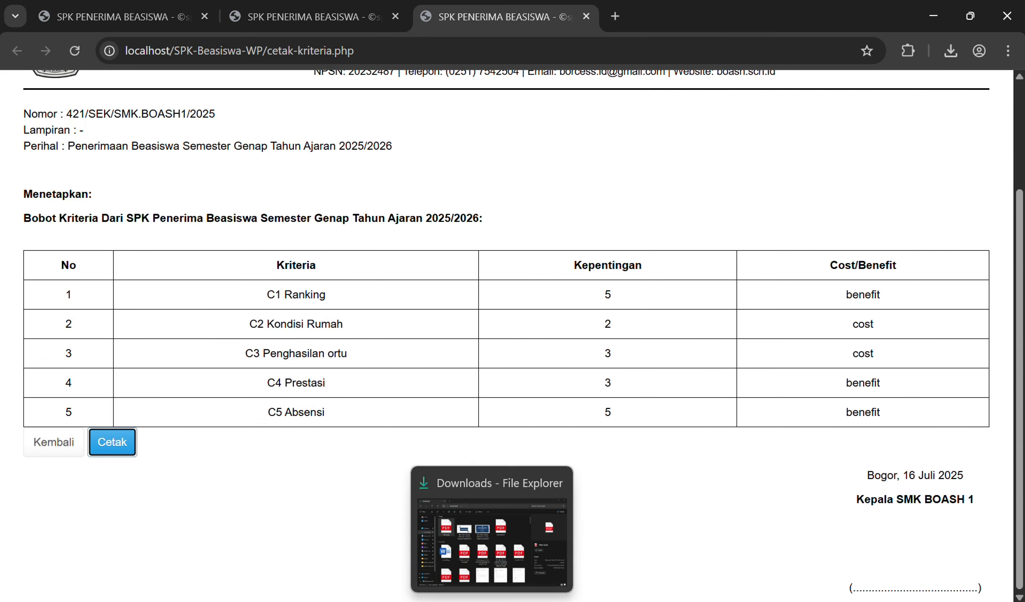
click(491, 601)
Step: Open data kriteria1.pdf in Edge, zoom out and scroll it, then close it and return
double_click(619, 203)
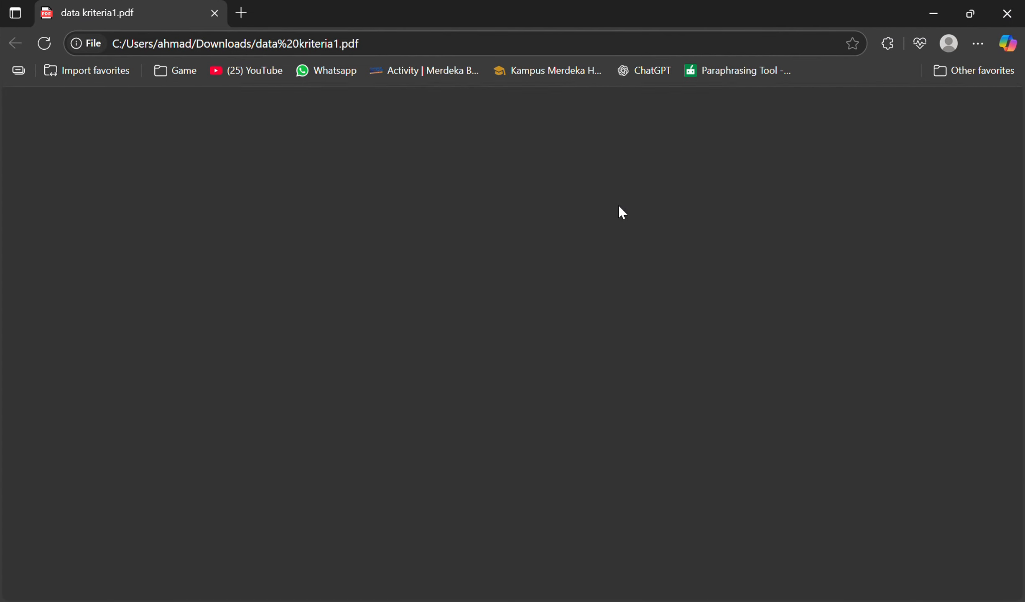
key(ctrl+minus)
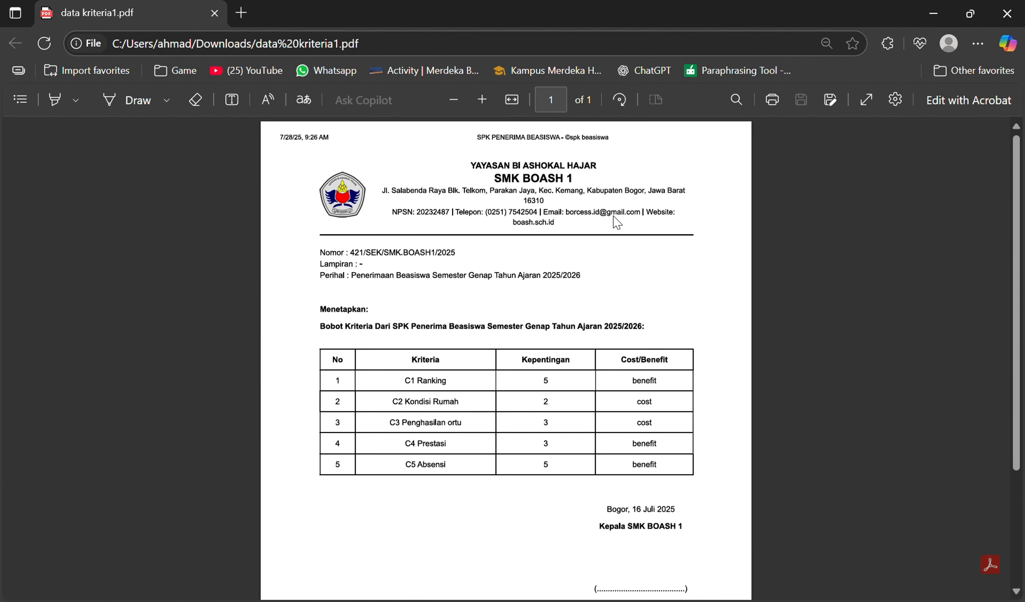
scroll(616, 222, down, 3)
scroll(617, 222, down, 2)
scroll(617, 223, up, 4)
click(1013, 12)
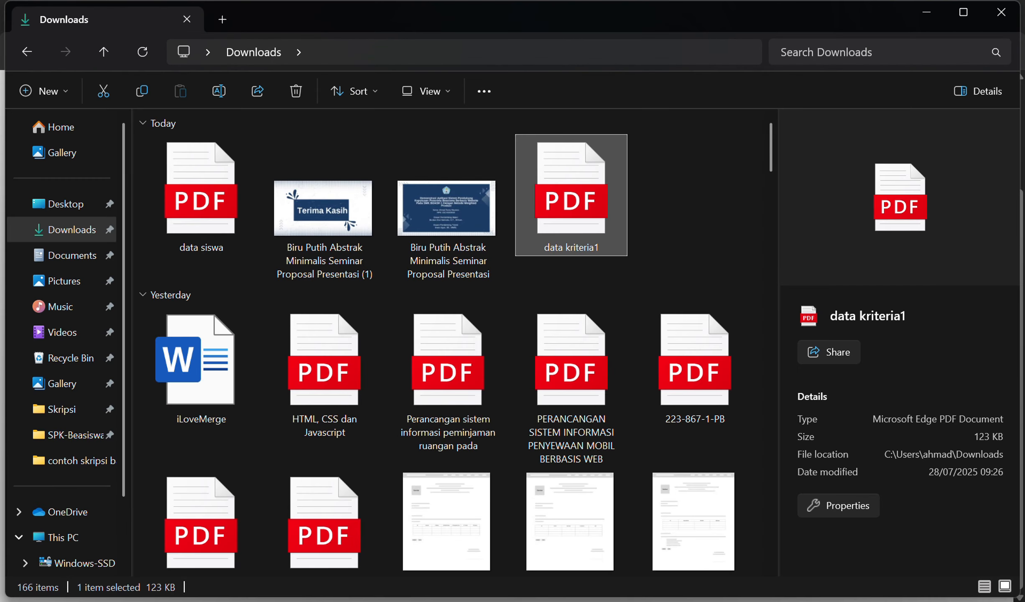
click(586, 601)
Step: Go back to Cetak Data and open the alternatives report showing 5 alternatives' C1–C5 scores
click(36, 444)
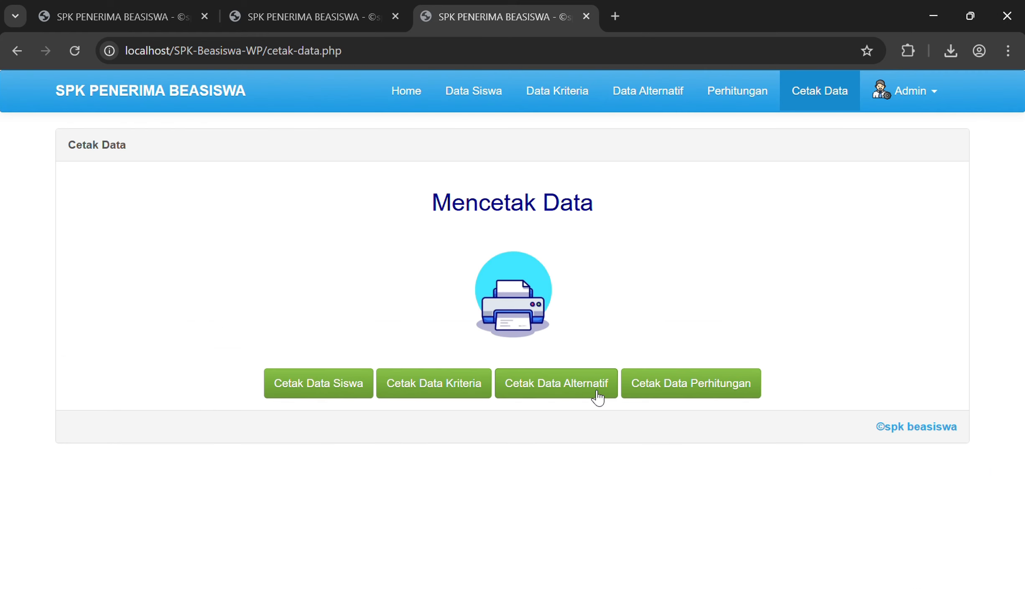
click(559, 385)
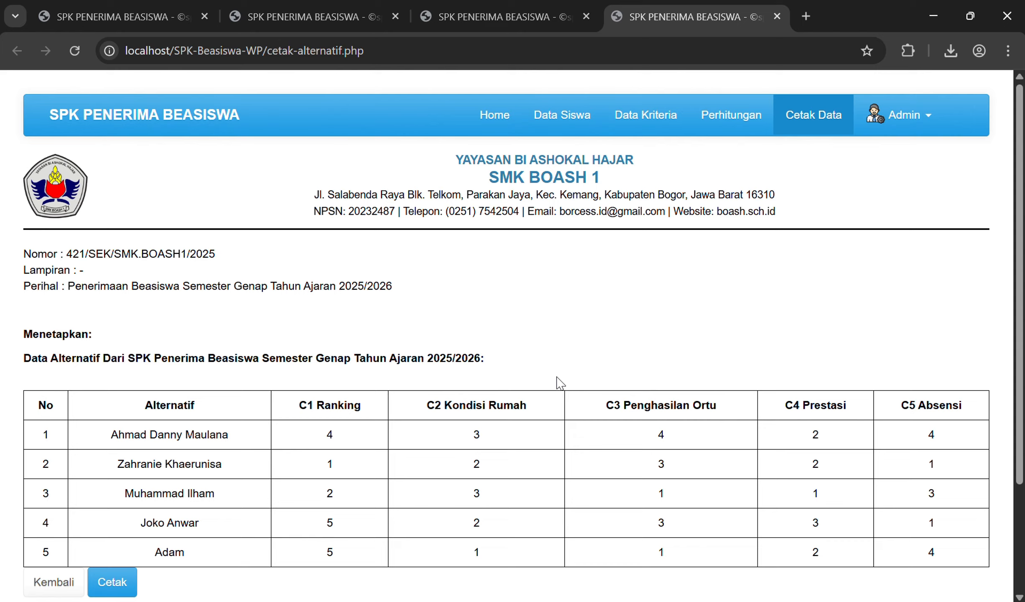
scroll(560, 382, down, 2)
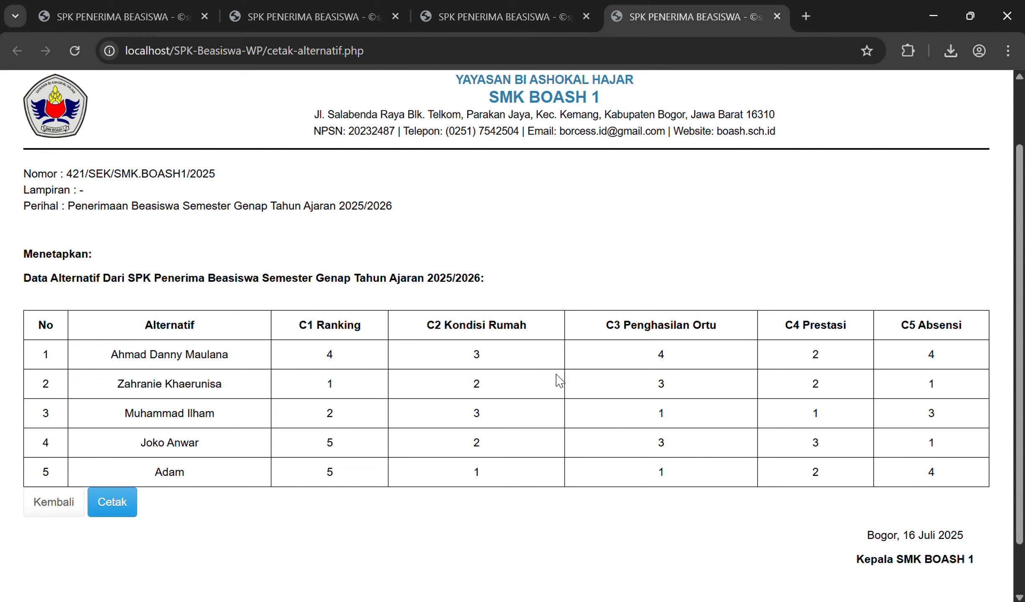
scroll(556, 374, down, 2)
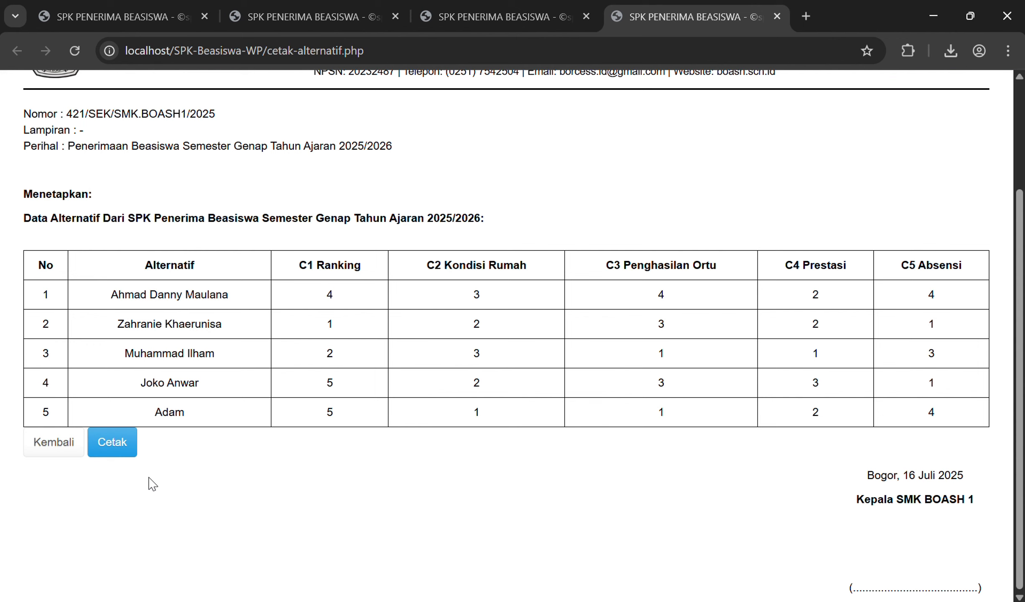
Step: Print the alternatives report to PDF as 'data alternatif1' and show the Downloads folder
click(130, 450)
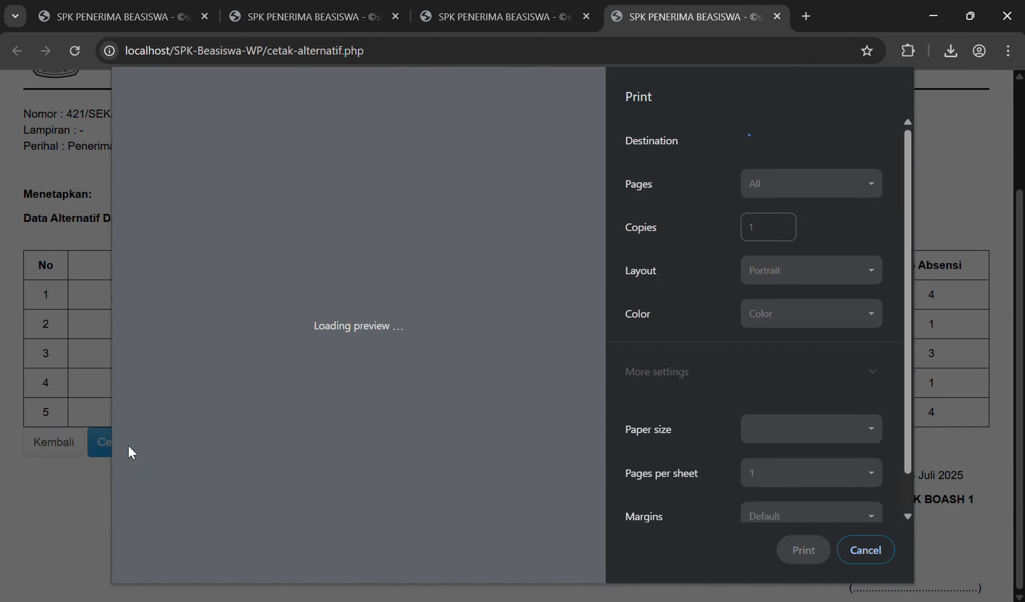
click(802, 550)
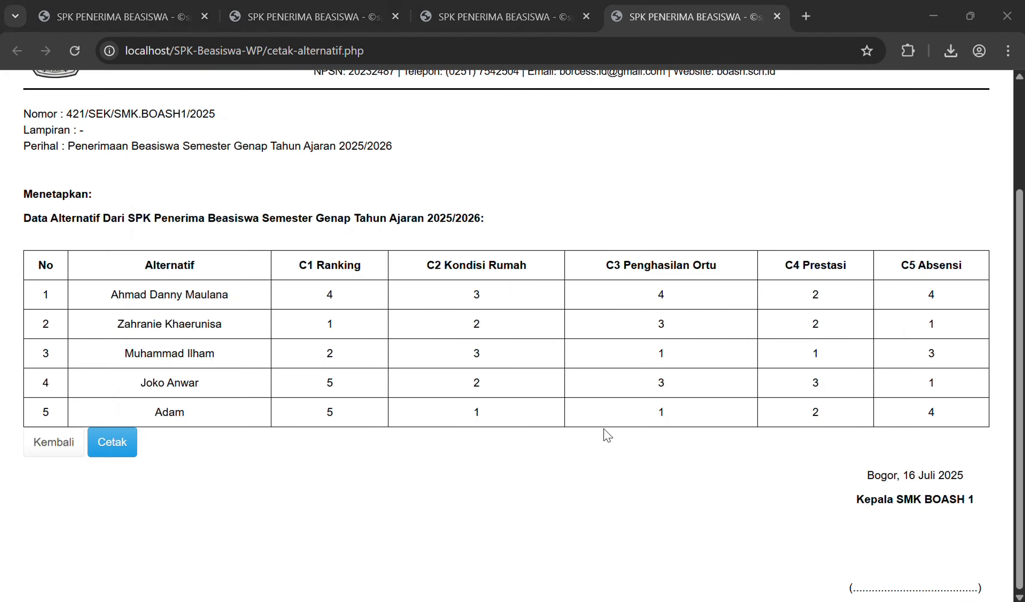
text(data)
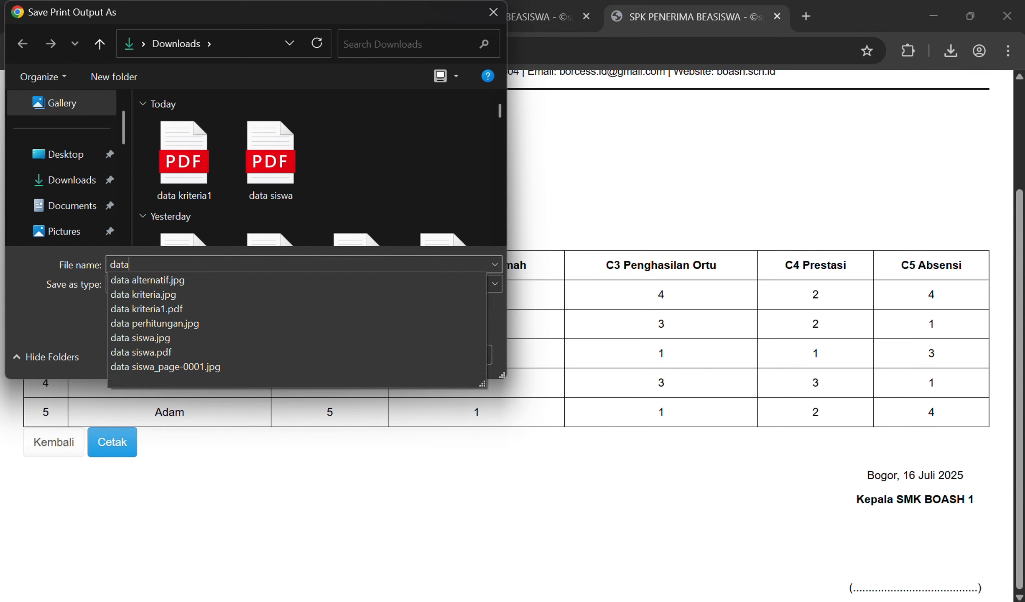
text( altra)
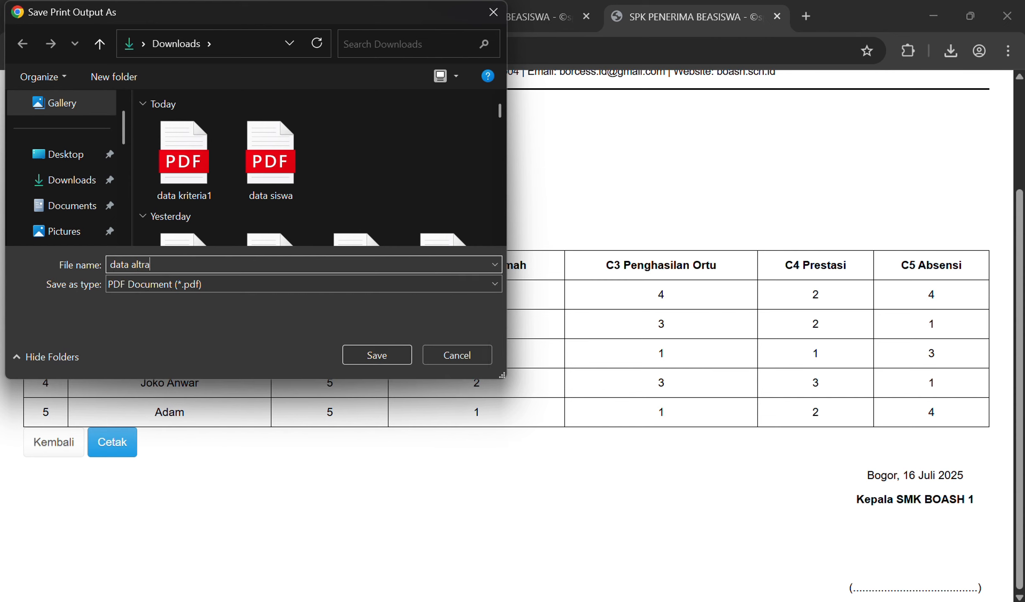
text(nt)
key(BackSpace)
key(BackSpace)
key(BackSpace)
key(BackSpace)
text(ernatif1)
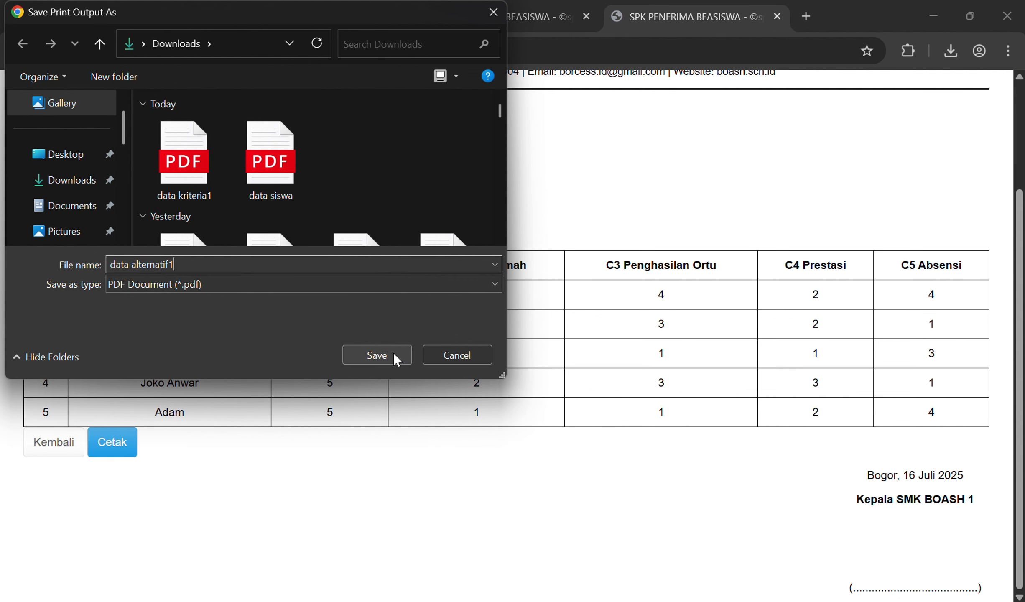
click(393, 353)
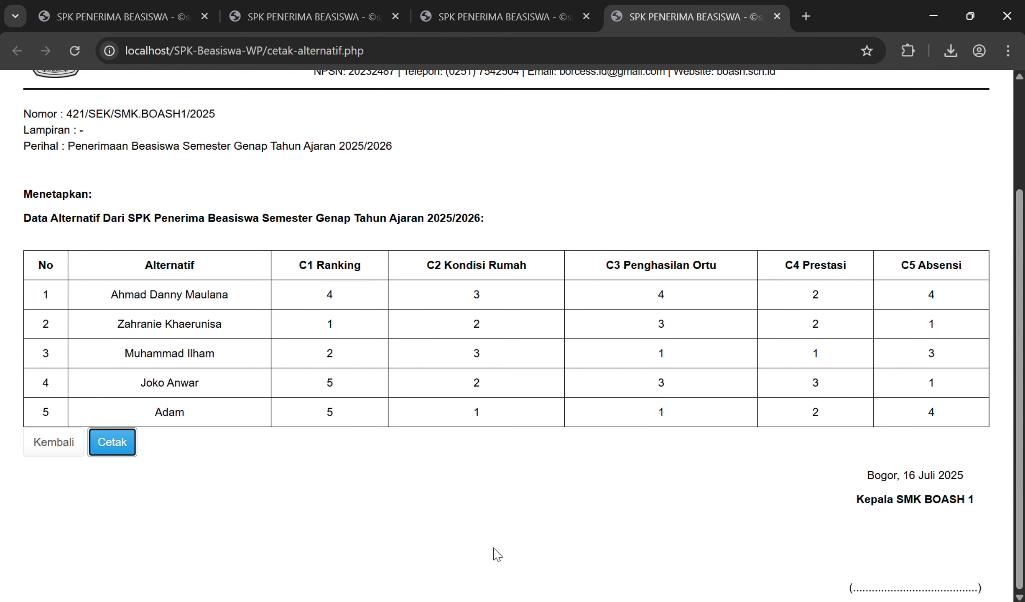
click(499, 598)
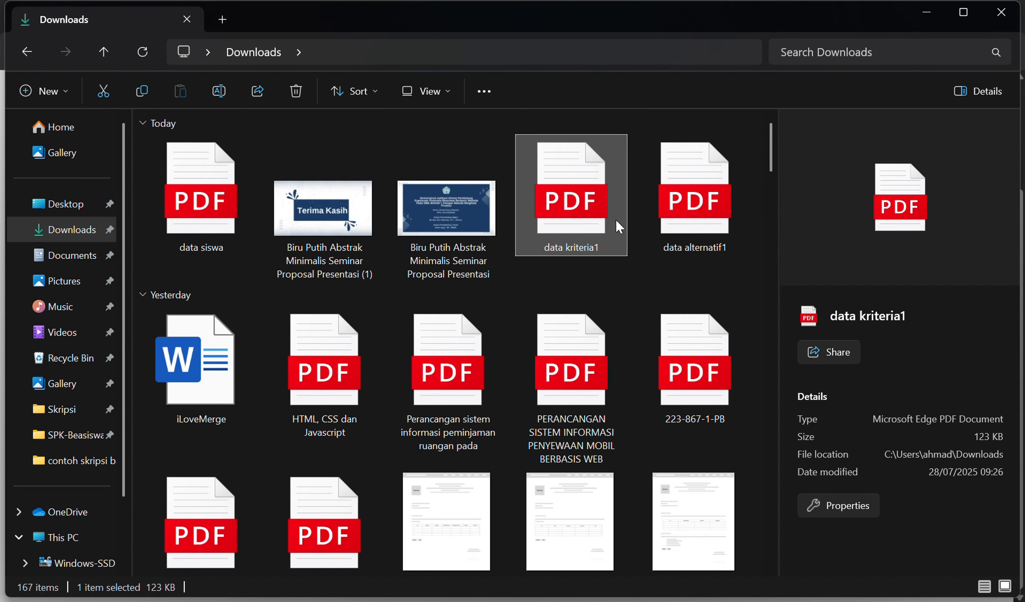
Step: Open data alternatif1.pdf in Edge, scroll from letterhead to signature, then close it and return
double_click(679, 200)
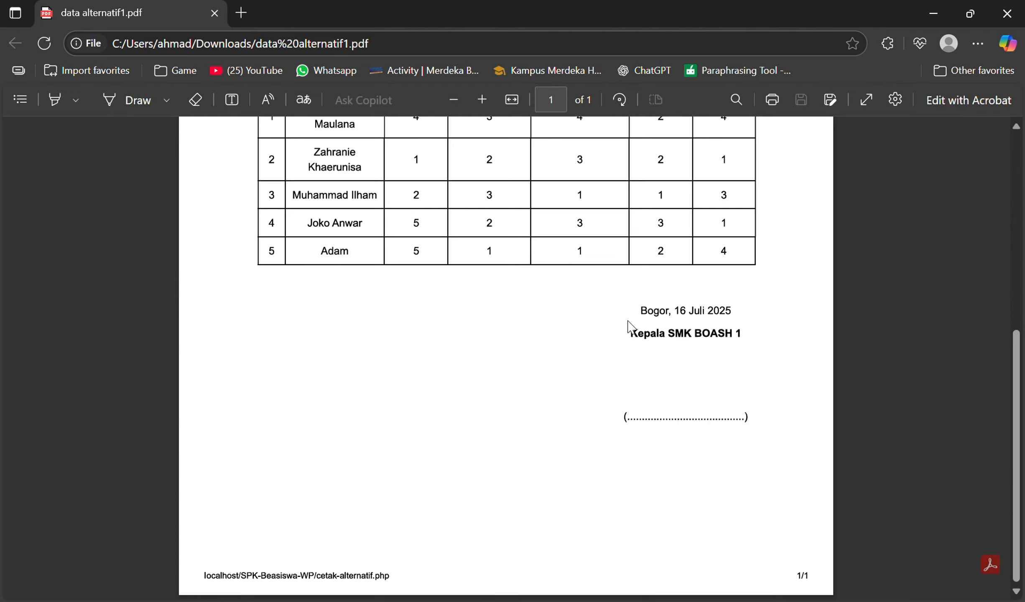
scroll(628, 331, up, 8)
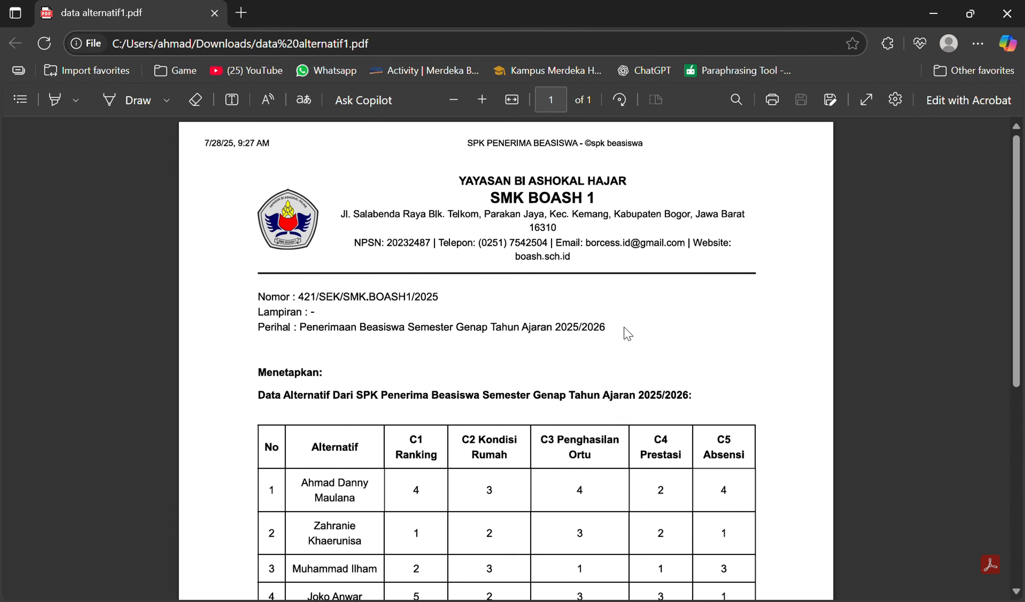
scroll(629, 334, down, 2)
scroll(628, 334, down, 2)
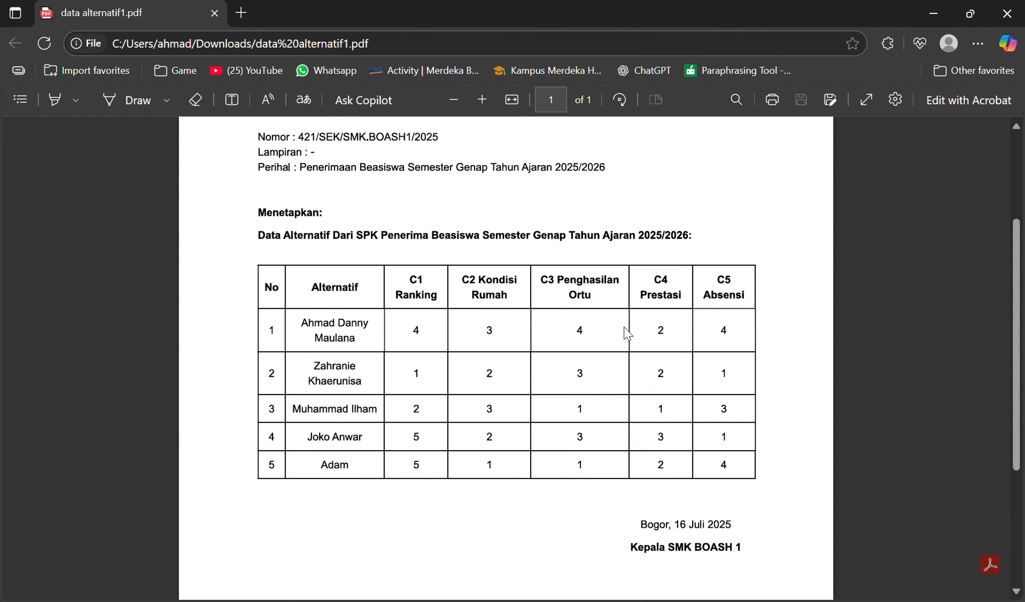
scroll(628, 334, down, 2)
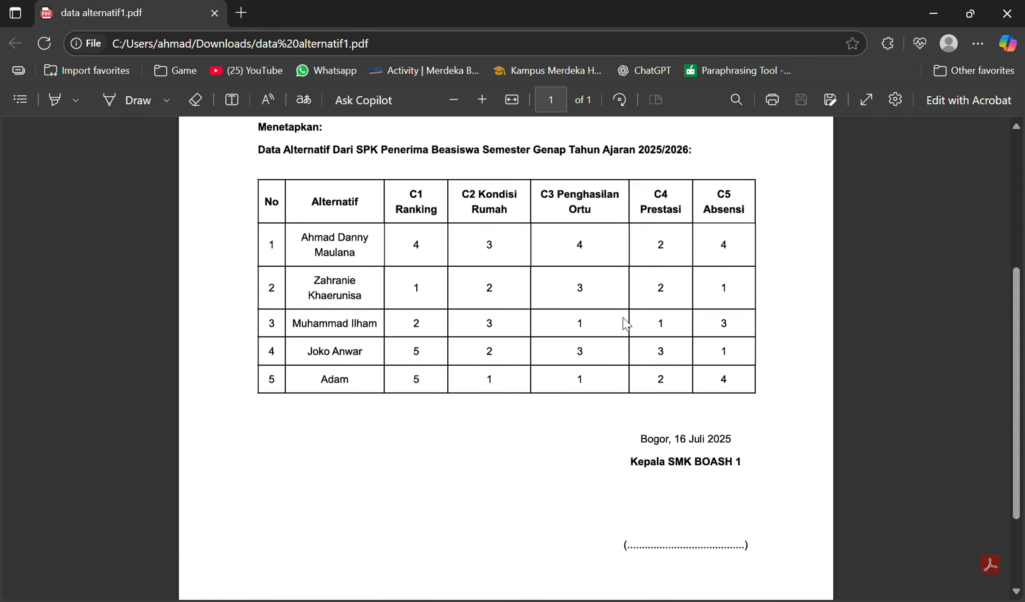
scroll(626, 324, down, 3)
click(1007, 13)
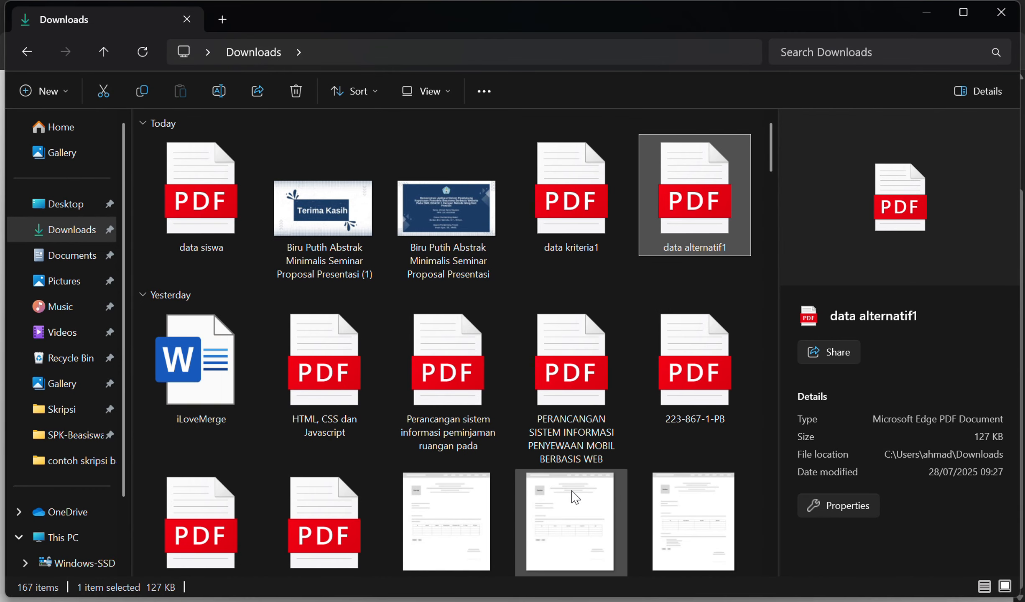
key(alt+Tab)
Step: Open the printable Weighted Product results report and scroll through its five-alternative ranking, 0.32 down to 0.11
click(43, 431)
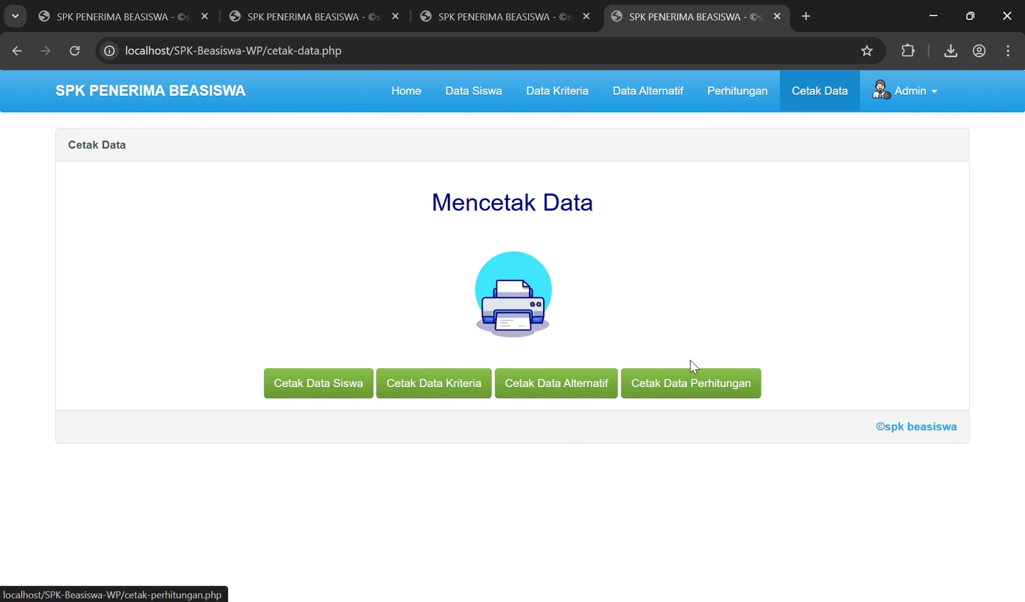
click(723, 388)
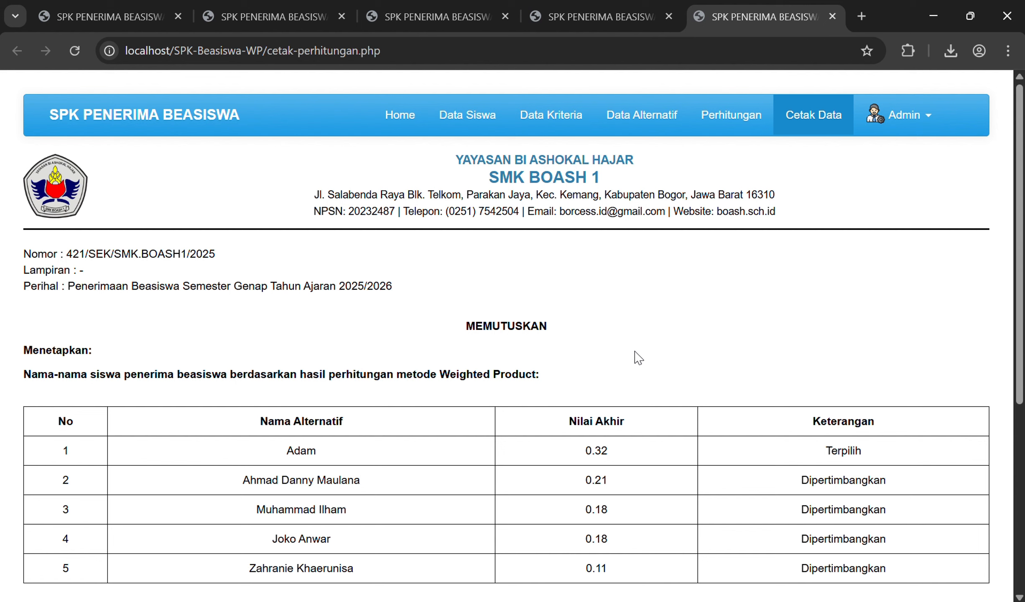
scroll(638, 358, down, 2)
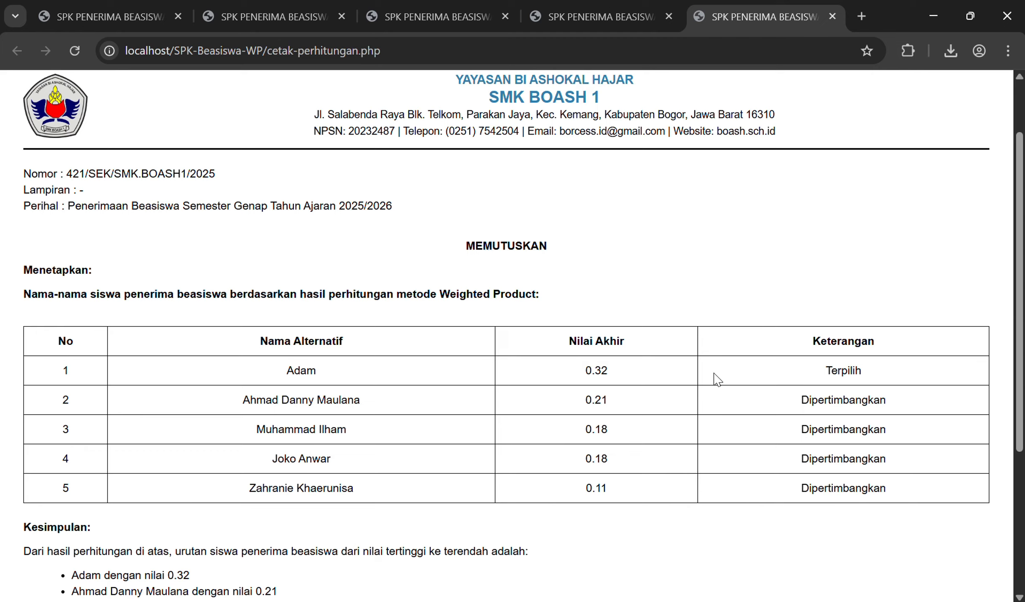
scroll(460, 389, down, 2)
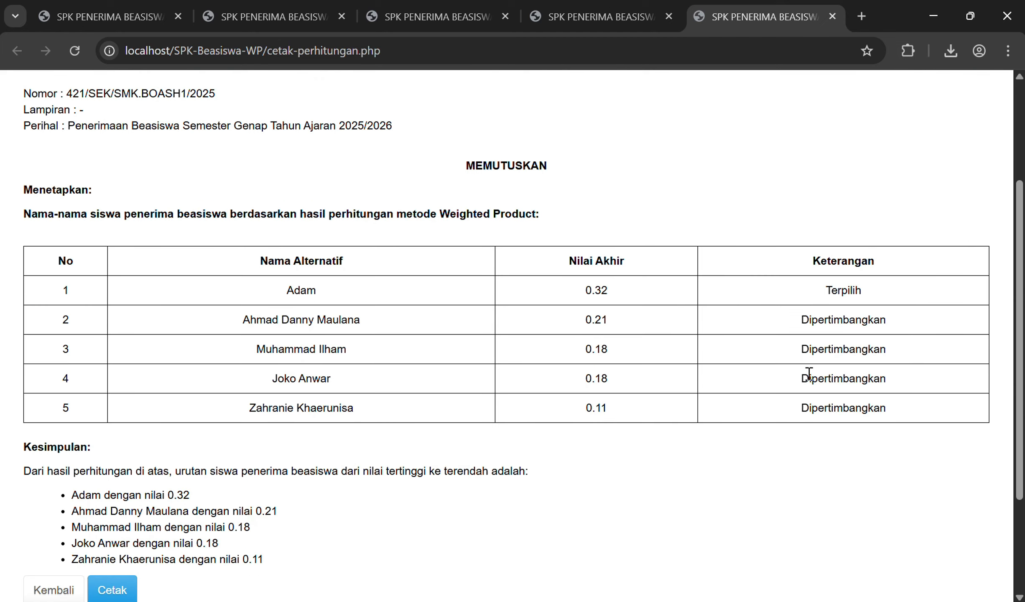
scroll(360, 505, down, 2)
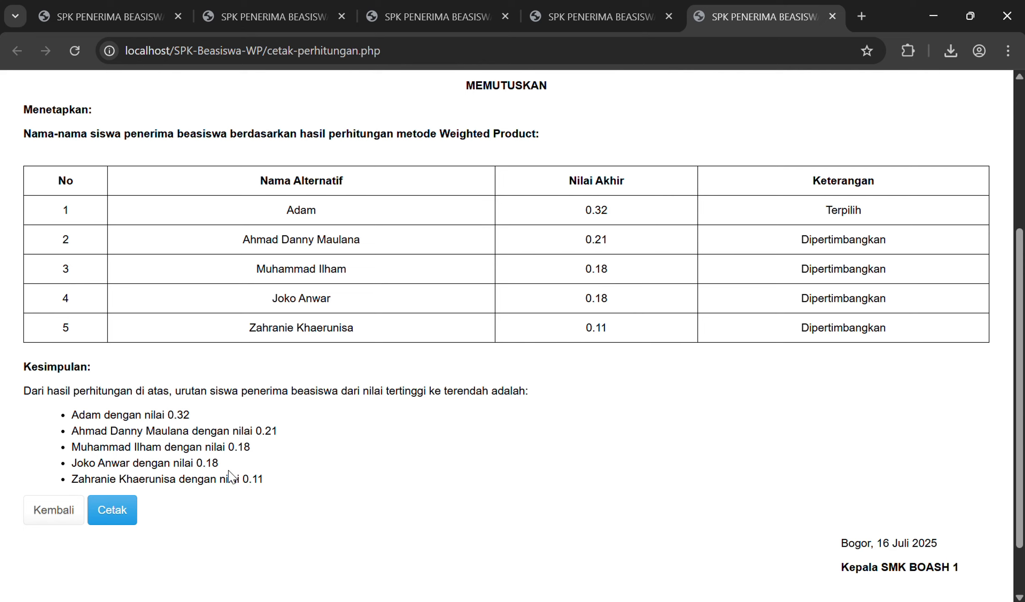
Step: Print the calculation report with Microsoft Print to PDF, saving it as 'hasil perhitungan'
click(112, 510)
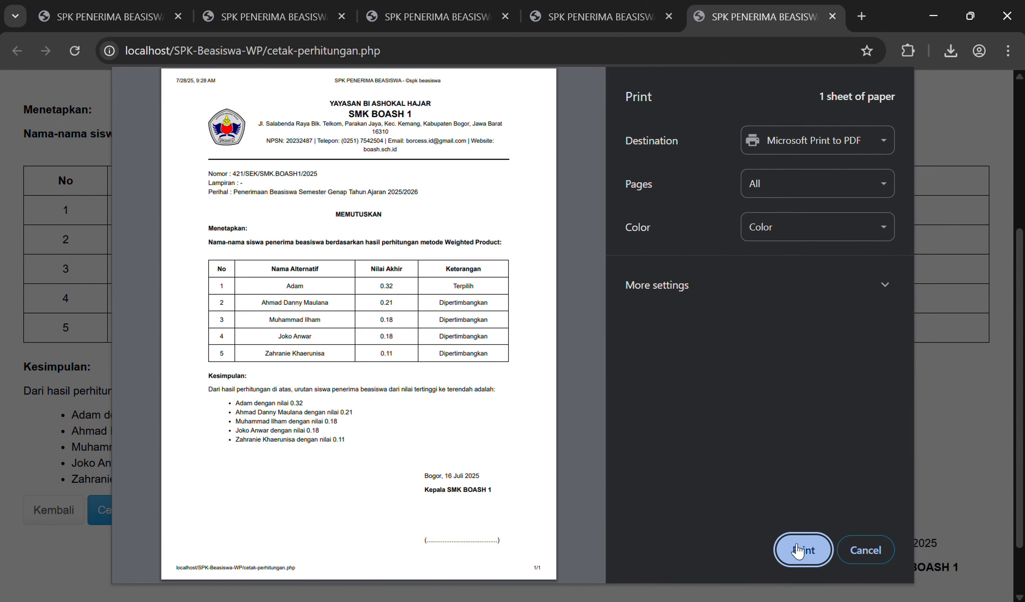
click(802, 550)
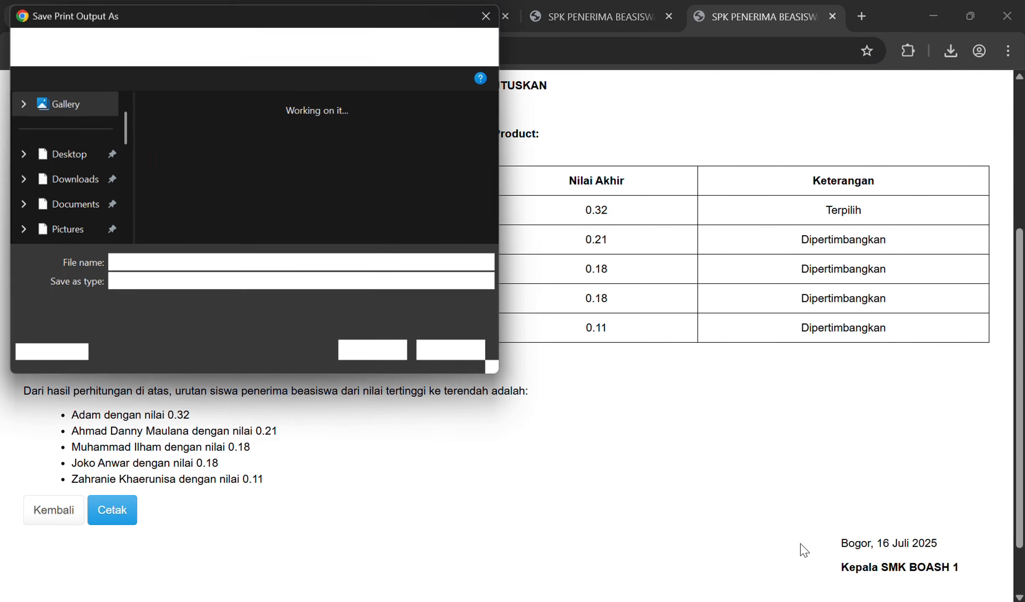
text(d)
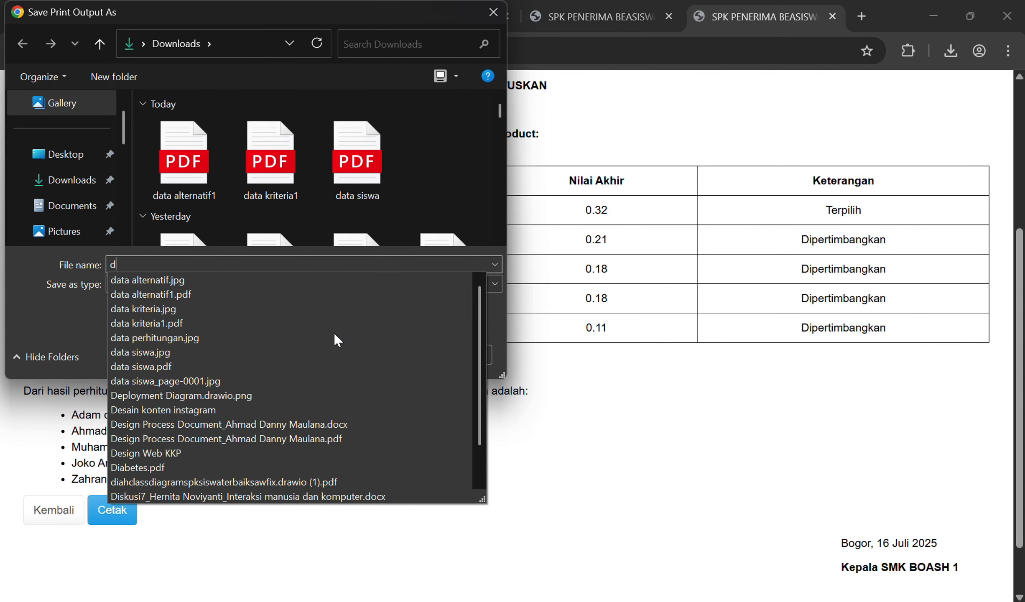
key(BackSpace)
text(hasil perh)
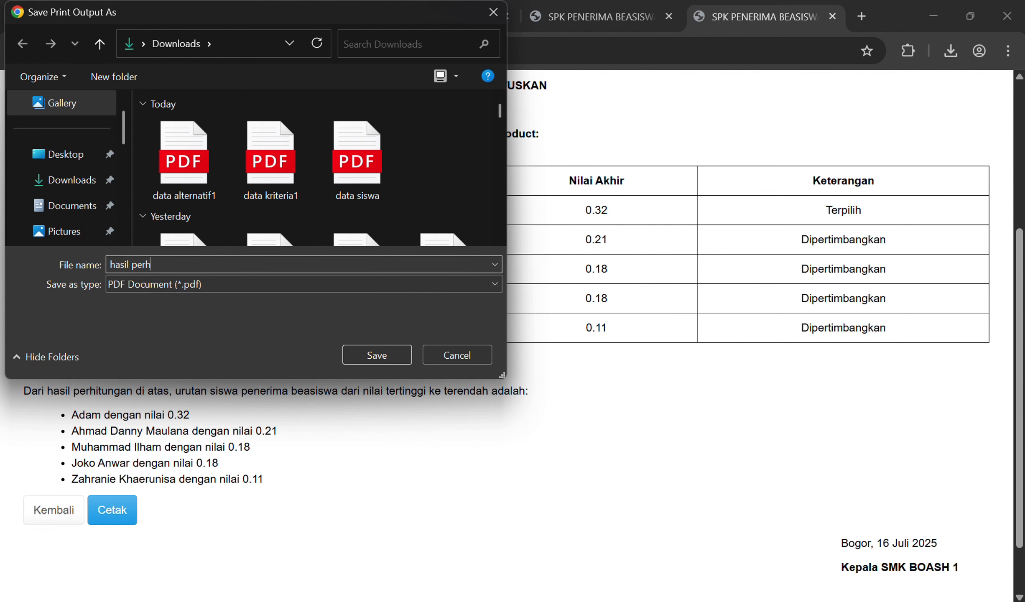
text(itungan)
key(Return)
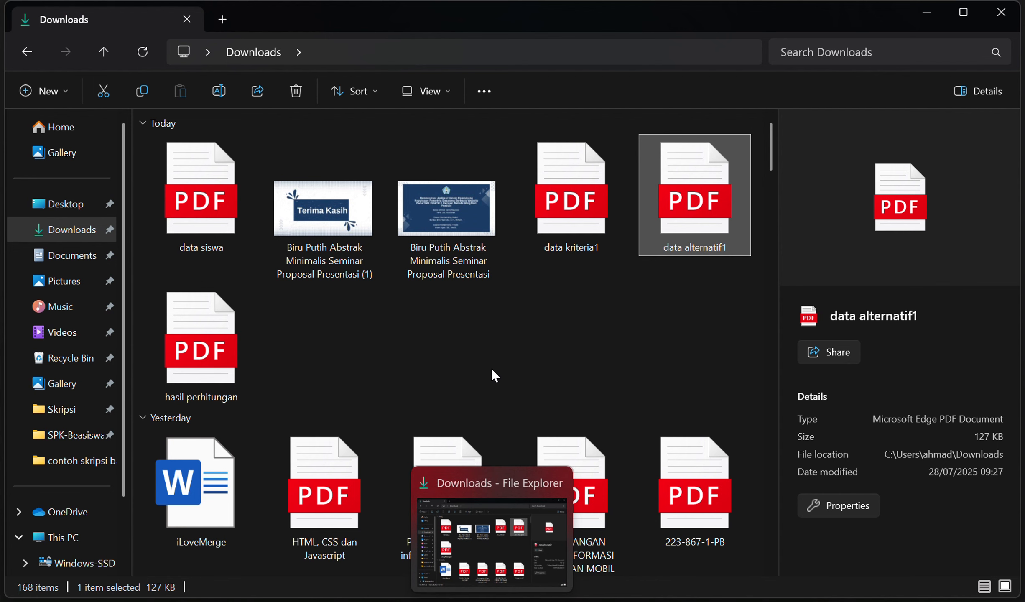
Step: Open hasil perhitungan.pdf from Downloads in Edge, review it, then return to the Cetak Data page
click(191, 356)
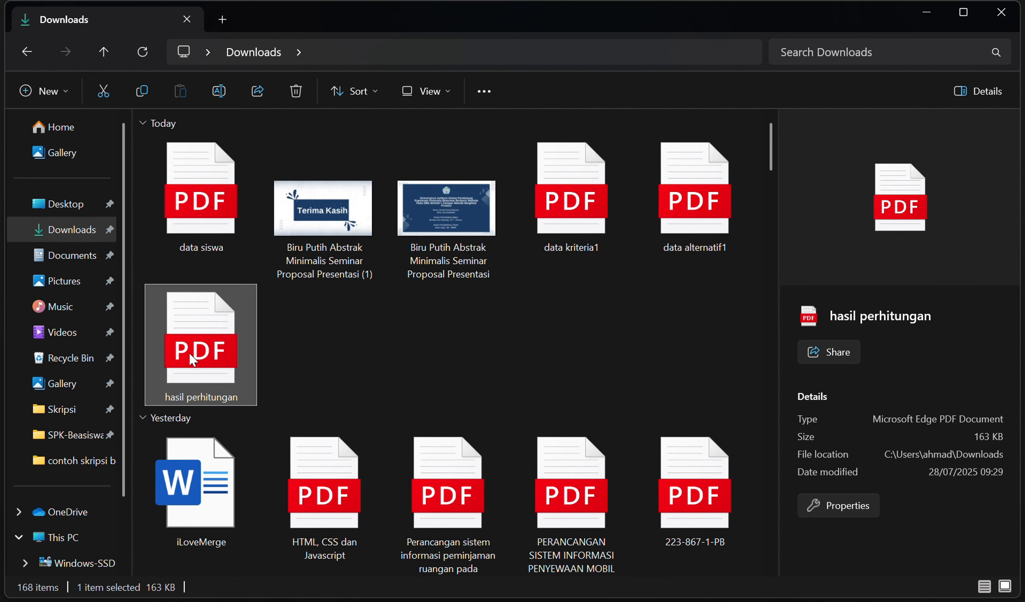
double_click(189, 352)
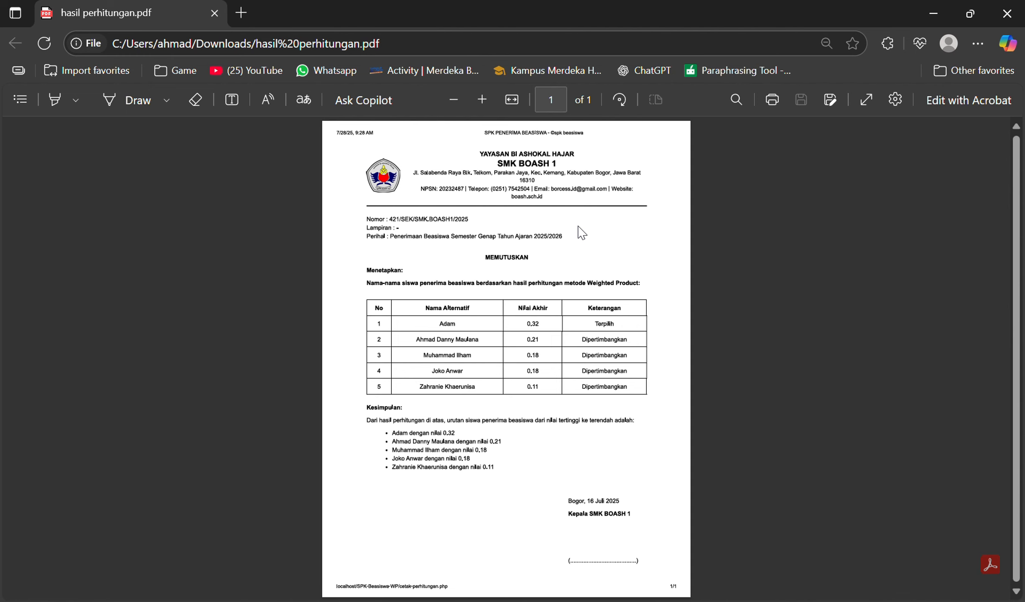
click(1007, 13)
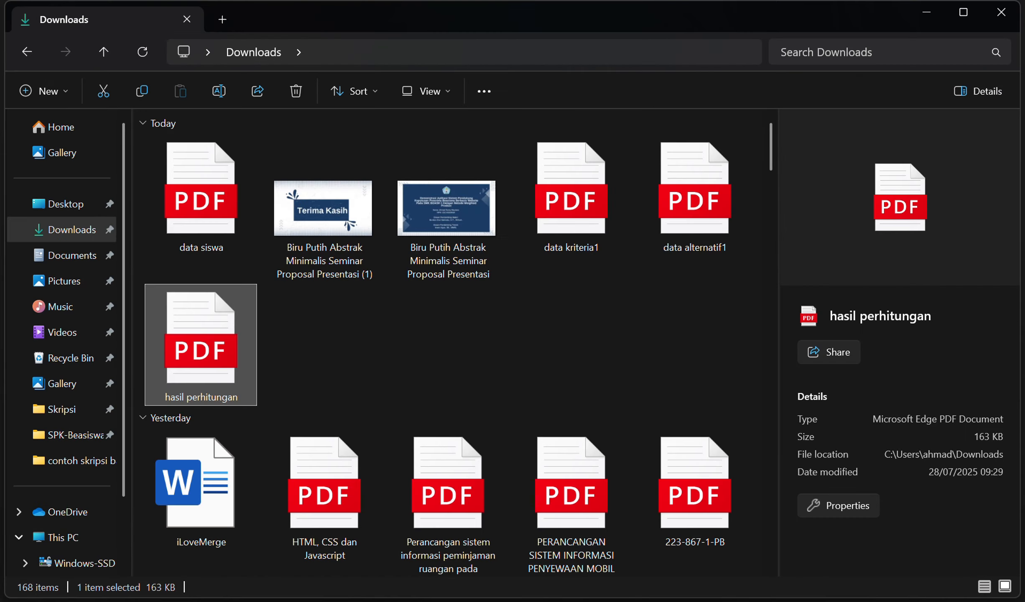
key(alt+Tab)
click(55, 512)
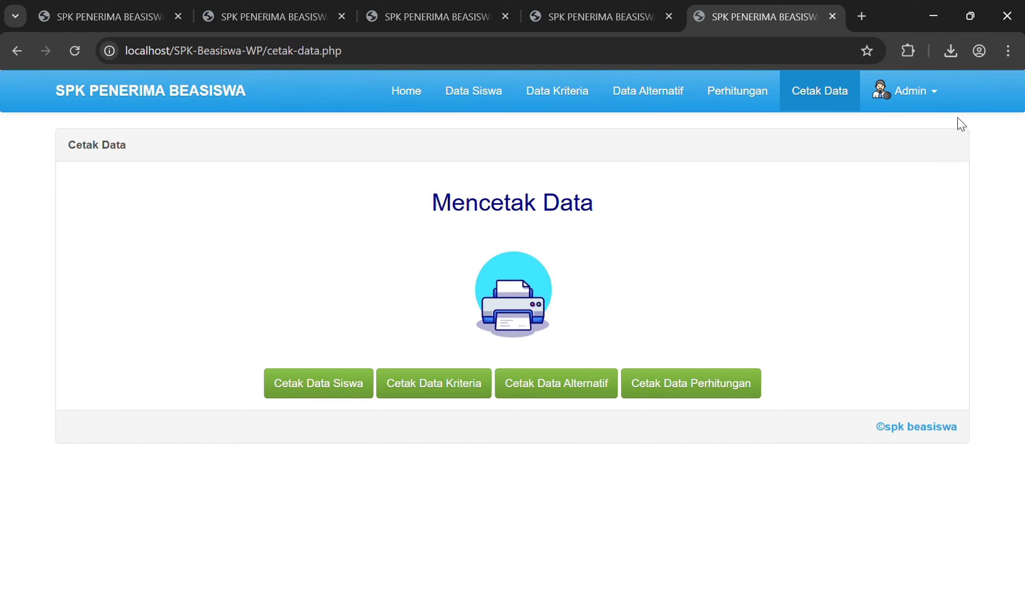
Step: Log out of the application from the Admin account menu
click(932, 104)
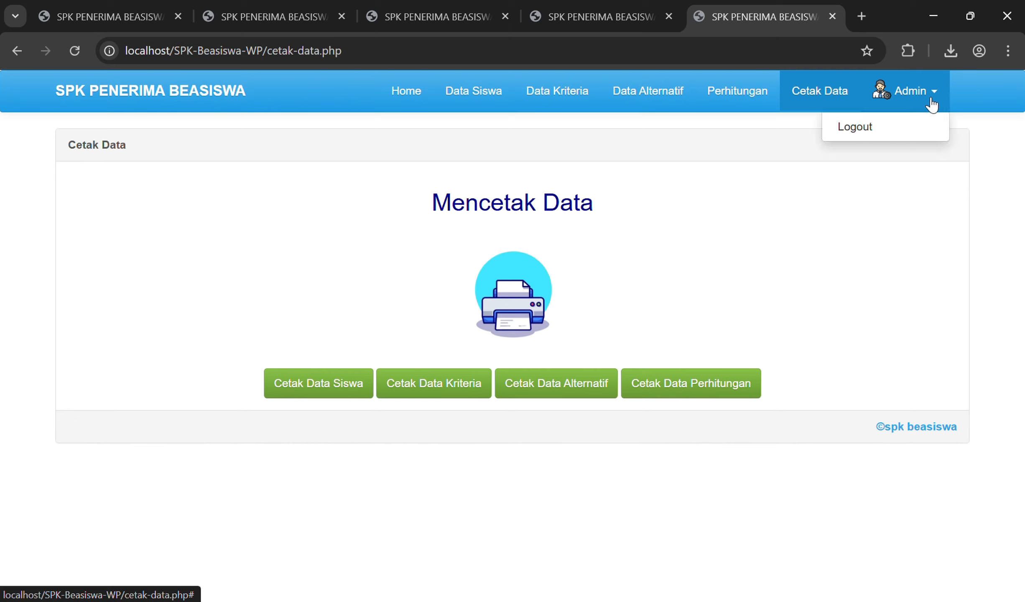
click(901, 134)
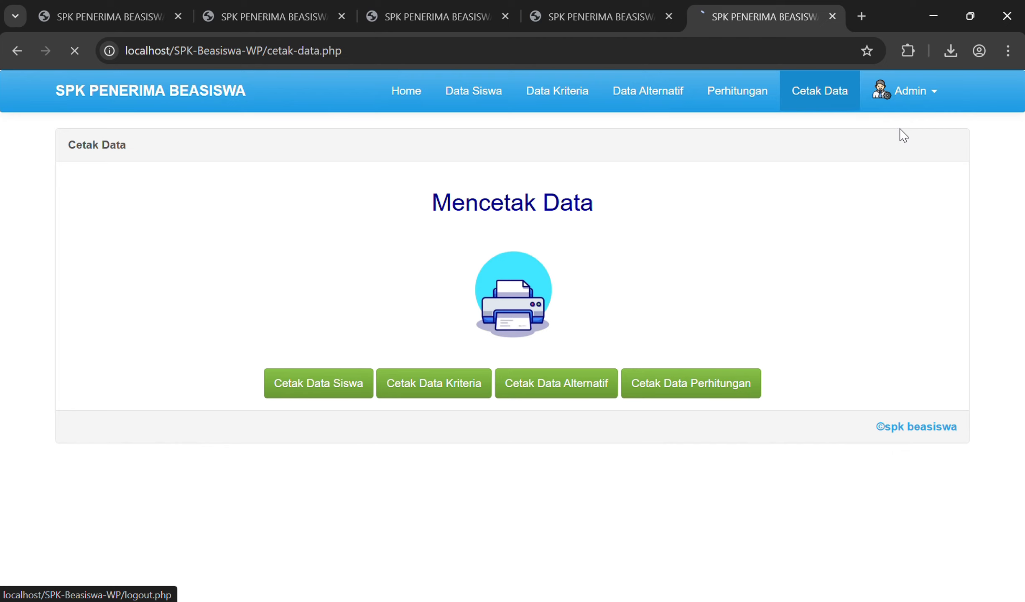